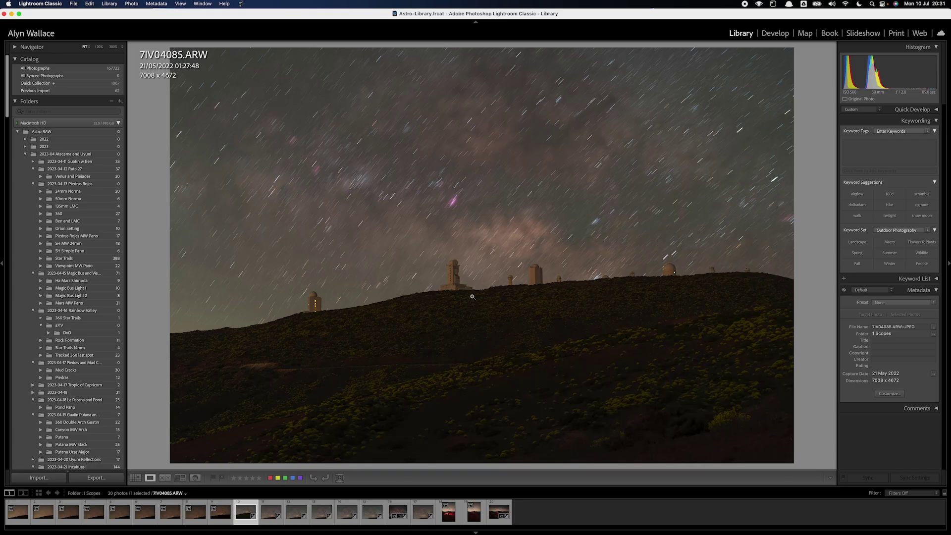
- Inspect frames 7IV04085 and 7IV04086 at 100% to check telescope and star sharpness
left_click(446, 290)
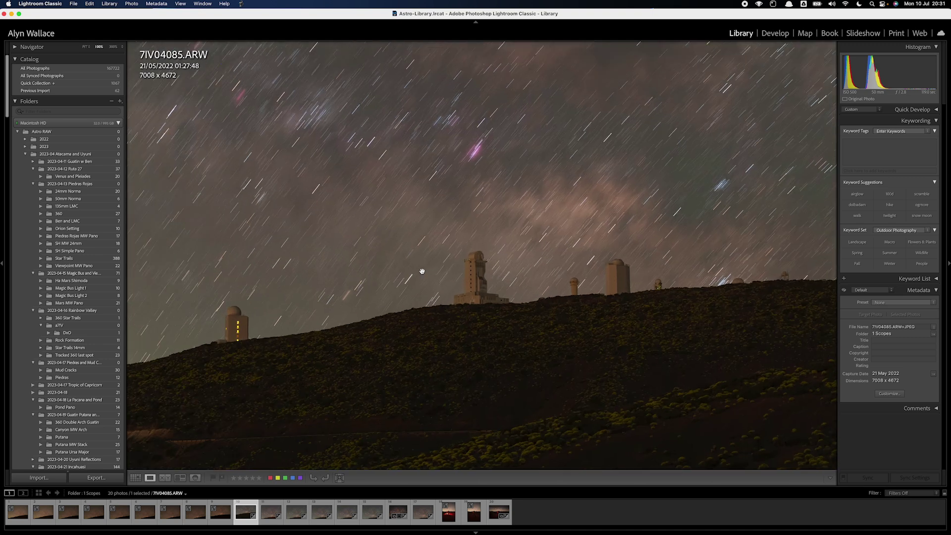
left_click(444, 282)
key("Right")
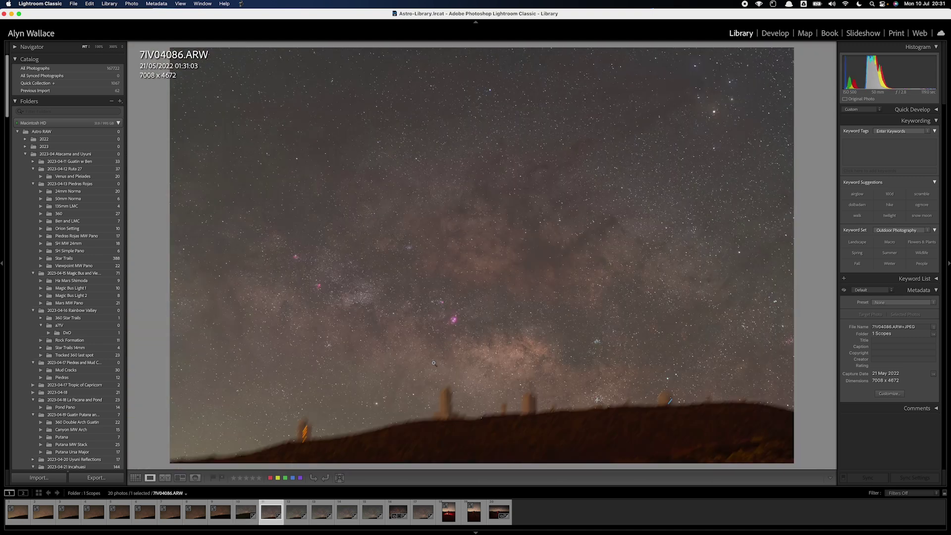
left_click(422, 382)
left_click_drag(428, 396, 424, 345)
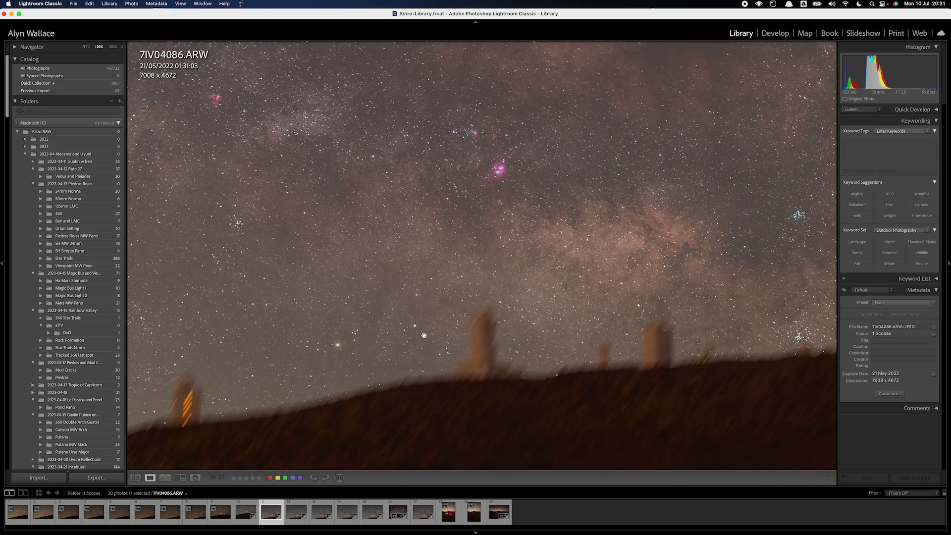
left_click(431, 392)
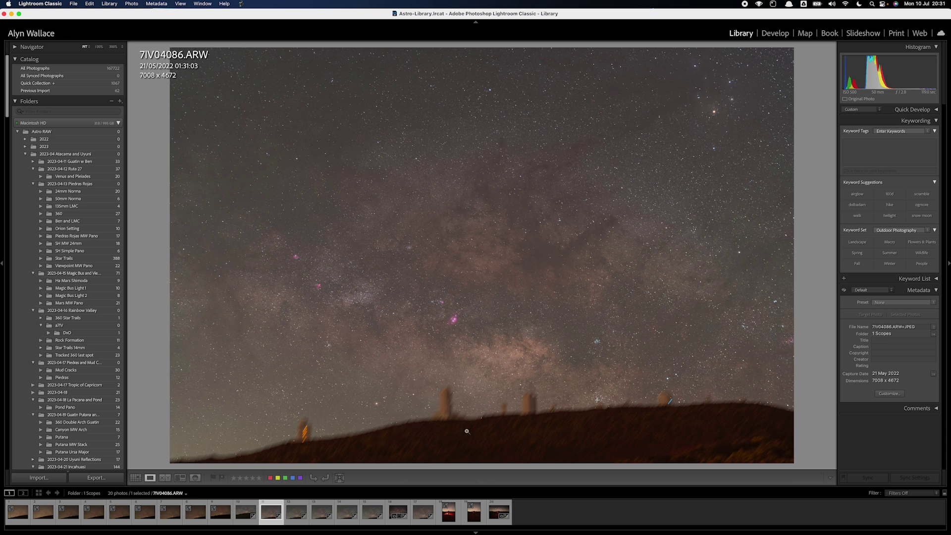
- Select both frames in Grid view and open them as layers in Photoshop
key("g")
left_click(604, 89, "super")
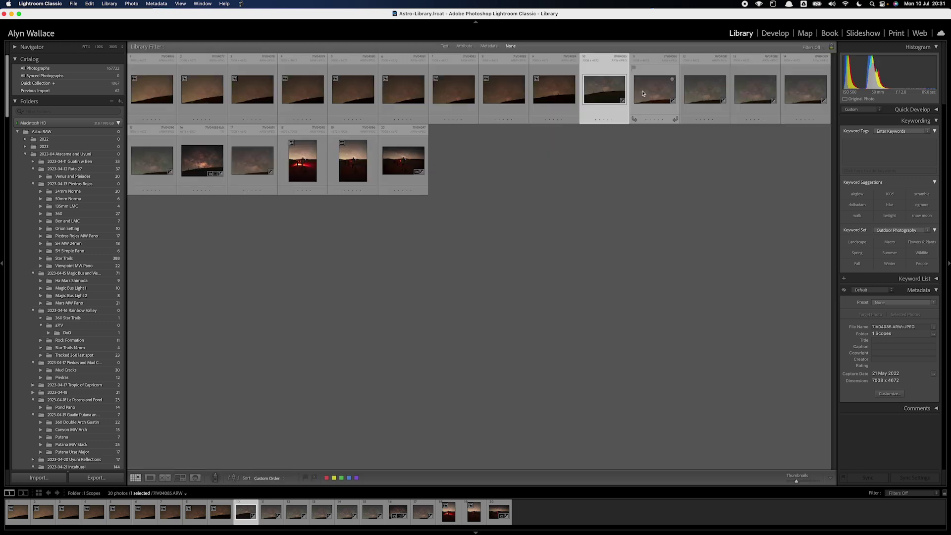
right_click(644, 92)
mouse_move(684, 185)
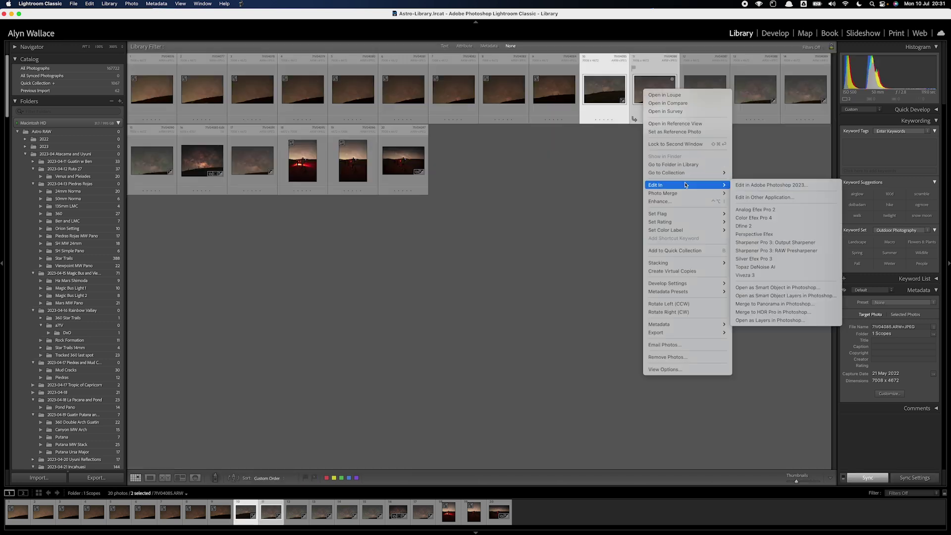
left_click(777, 321)
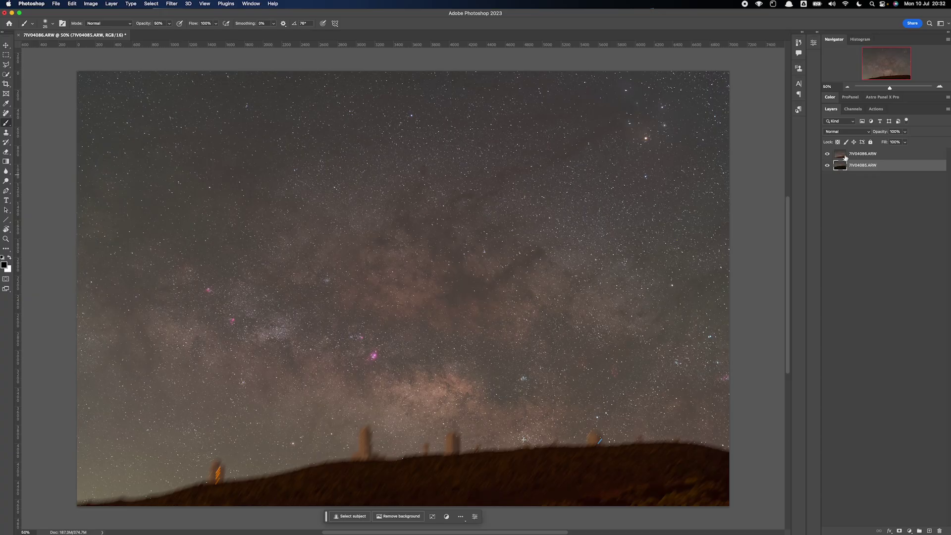
- Rename 7IV04086 to Sky and 7IV04085 to FG, then stack FG above Sky
left_click(866, 153)
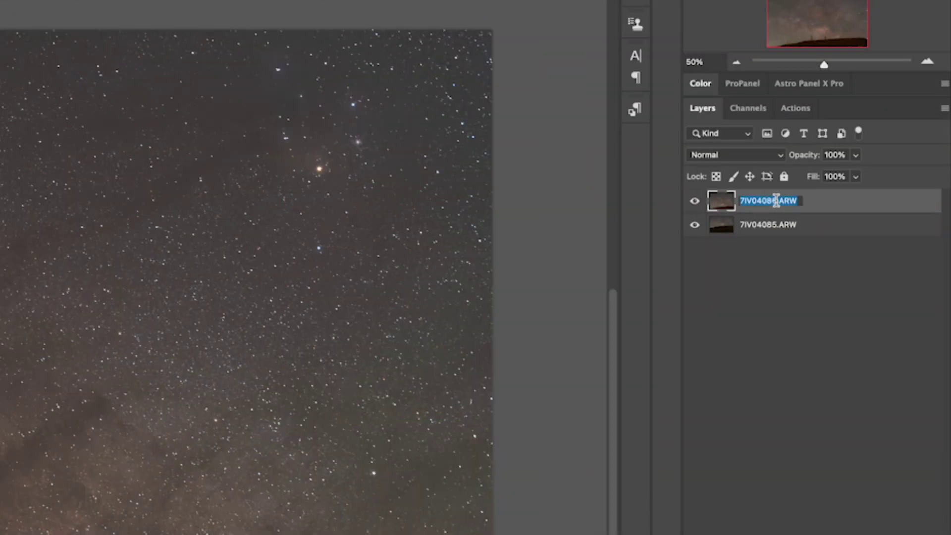
type("Sky")
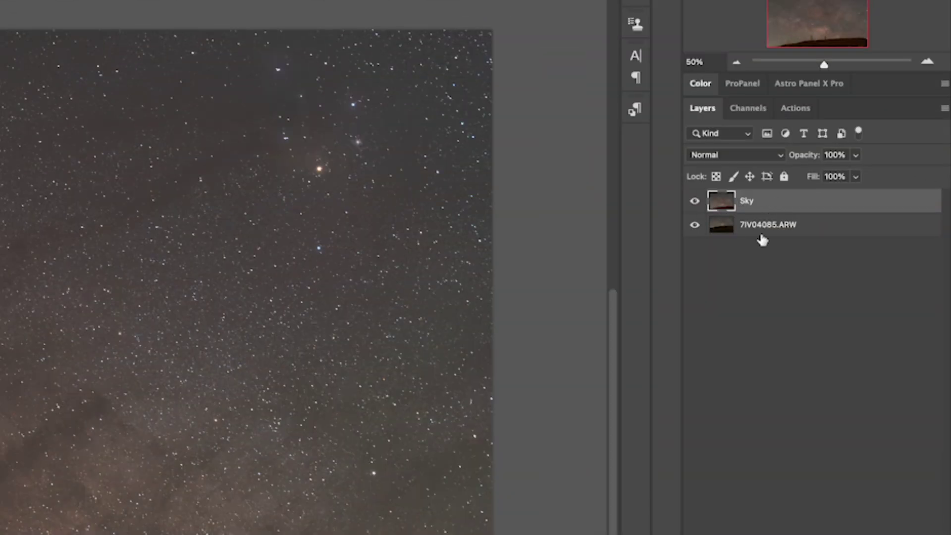
double_click(760, 229)
type("FG")
key("Return")
left_click_drag(722, 239, 730, 202)
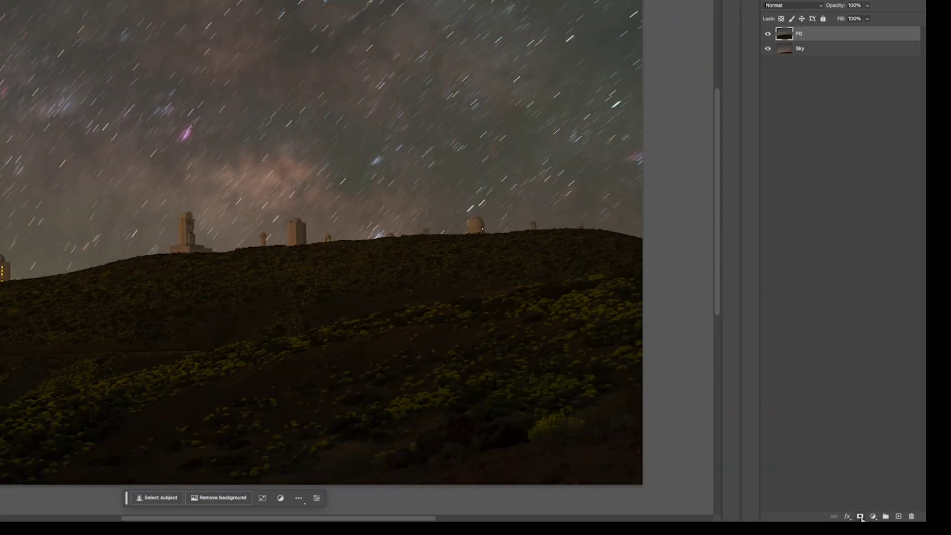
- Add a mask to FG, paint black over the sky's star trails, then delete that mask
left_click(860, 516)
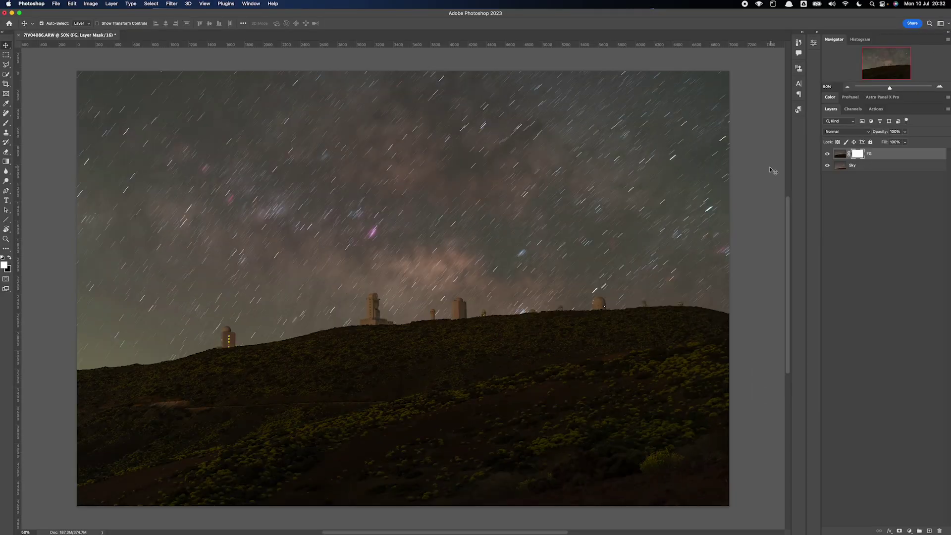
key("b")
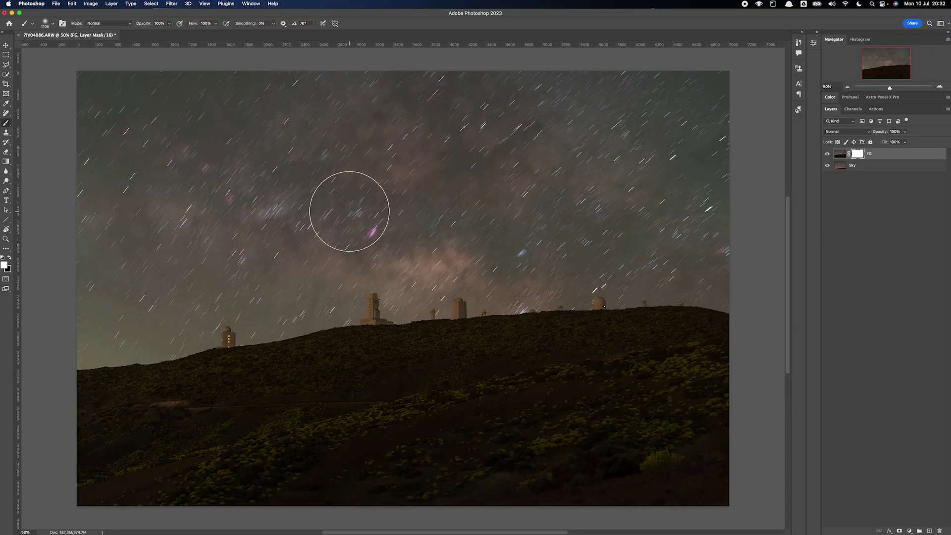
left_click(10, 258)
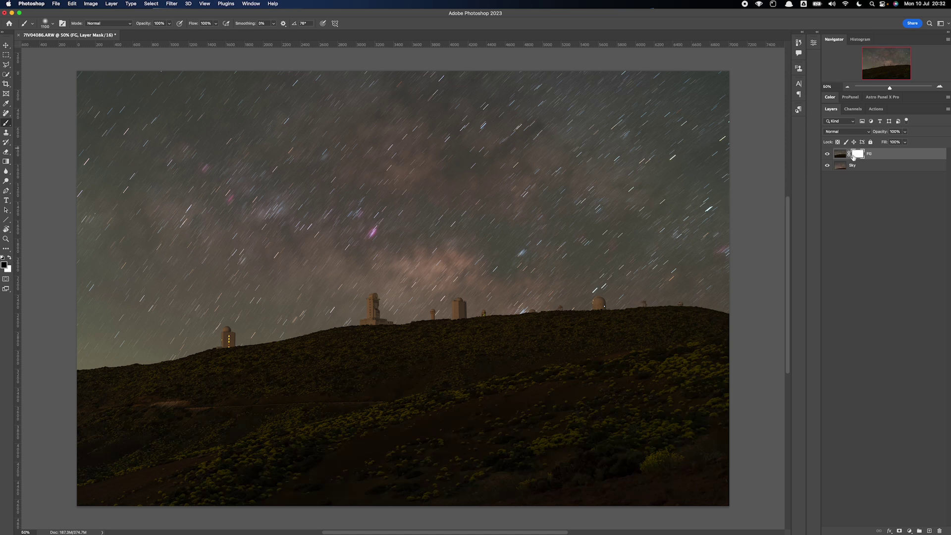
left_click_drag(747, 100, 421, 94)
mouse_move(338, 93)
left_mouse_down()
mouse_move(87, 99)
mouse_move(91, 88)
mouse_move(78, 129)
mouse_move(98, 145)
mouse_move(518, 132)
mouse_move(725, 143)
mouse_move(461, 188)
mouse_move(203, 198)
mouse_move(706, 170)
left_mouse_up()
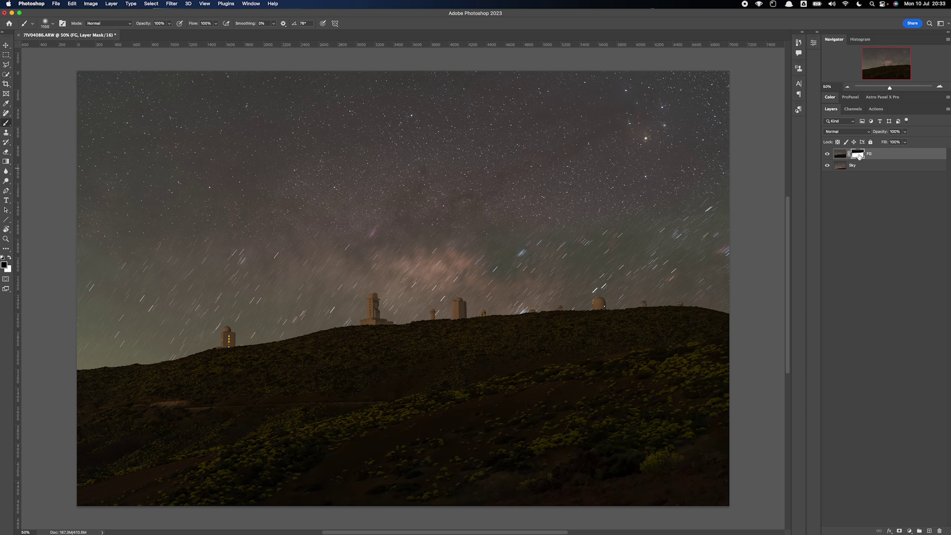
key("bracketleft")
key("bracketleft")
key("bracketleft")
mouse_move(664, 241)
left_mouse_down()
mouse_move(645, 262)
mouse_move(656, 262)
mouse_move(619, 276)
mouse_move(614, 295)
mouse_move(676, 291)
mouse_move(587, 282)
left_mouse_up()
key("bracketleft")
key("bracketleft")
key("bracketleft")
key("bracketleft")
key("bracketleft")
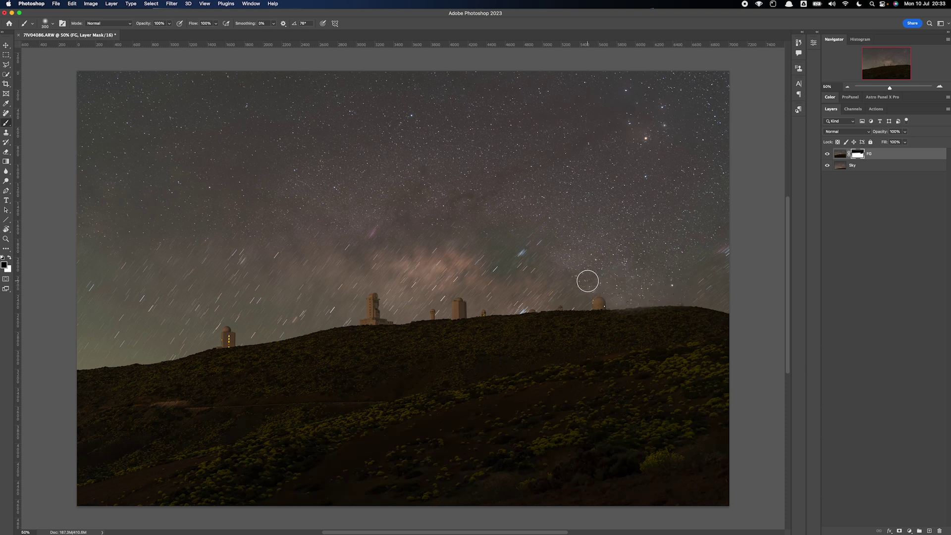
right_click(864, 158)
left_click(877, 168)
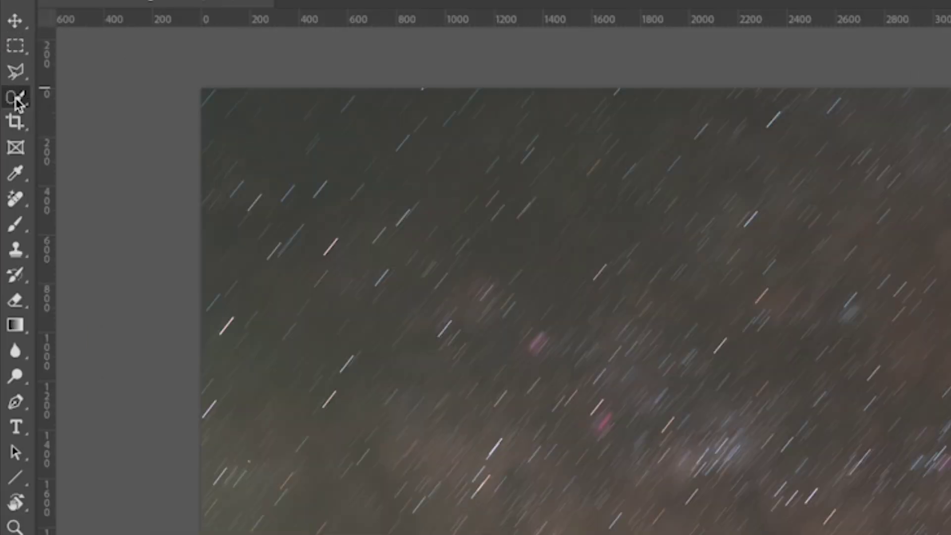
- Quick-select the hillside, adding the left dome, central tower and ridge domes
right_click(6, 74)
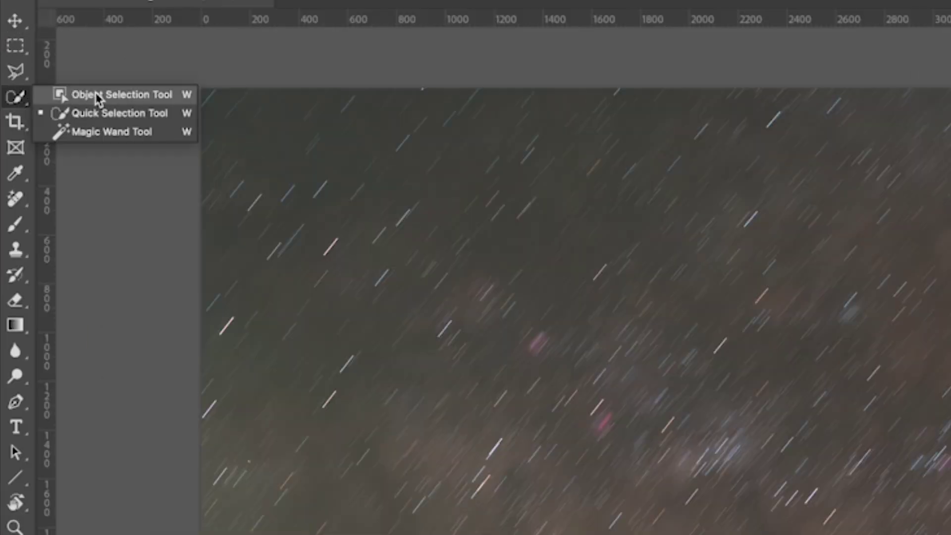
left_click(127, 114)
mouse_move(233, 498)
left_mouse_down()
mouse_move(322, 341)
mouse_move(446, 347)
left_mouse_up()
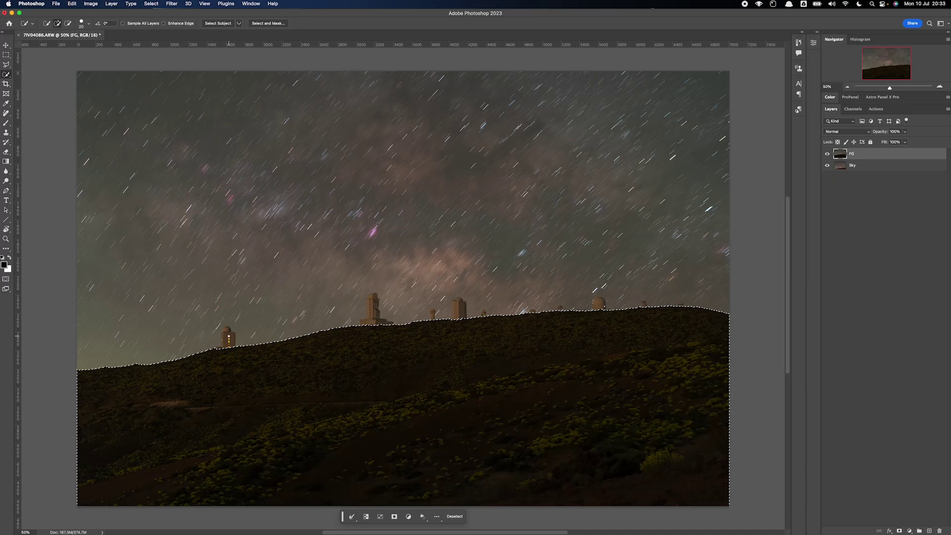
left_click(228, 338)
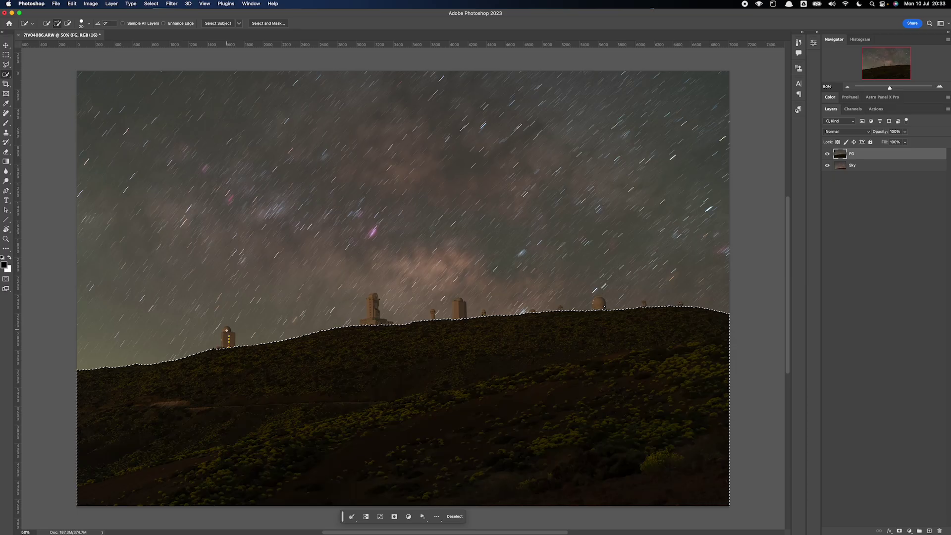
left_click(373, 312)
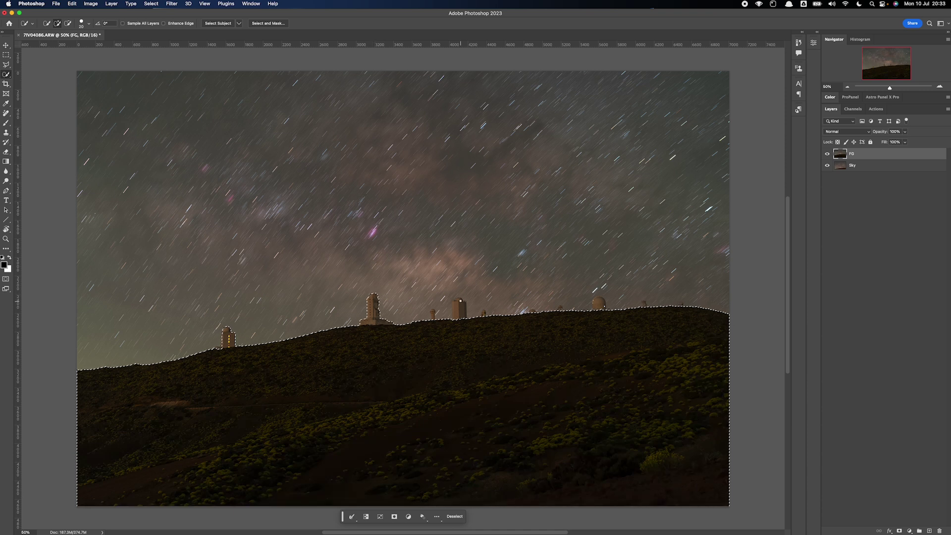
mouse_move(460, 300)
left_mouse_down()
mouse_move(461, 331)
mouse_move(681, 310)
left_mouse_up()
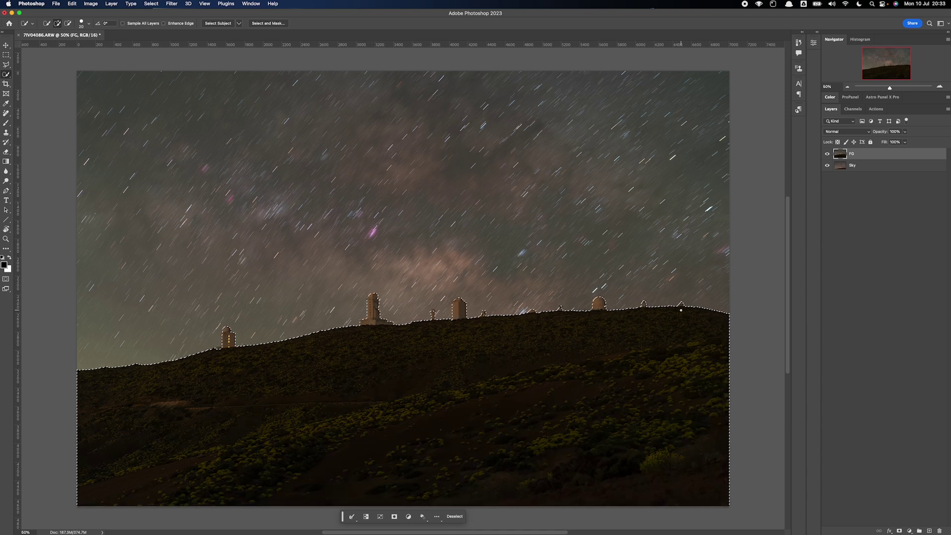
- In Select and Mask, refine the horizon edge with 24% contrast and 1.0 px feather
left_click(263, 23)
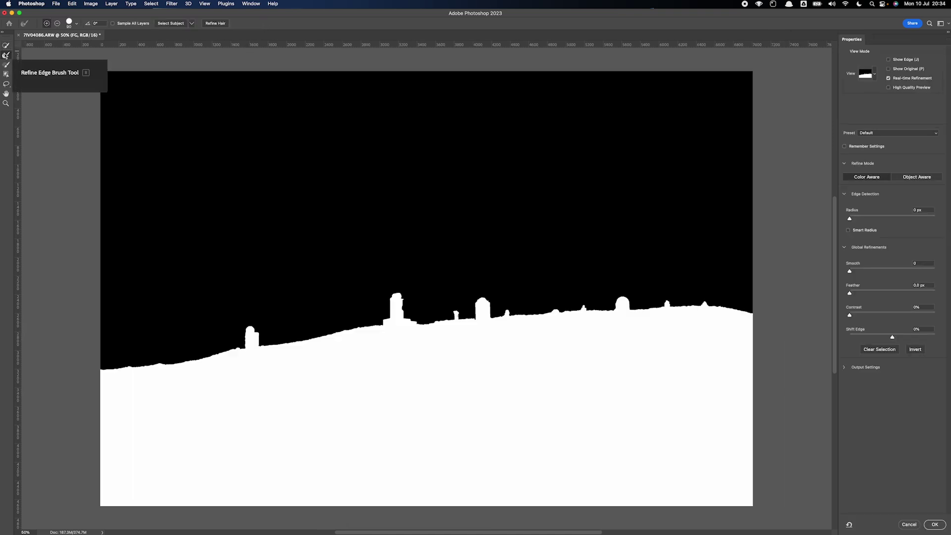
left_click(6, 55)
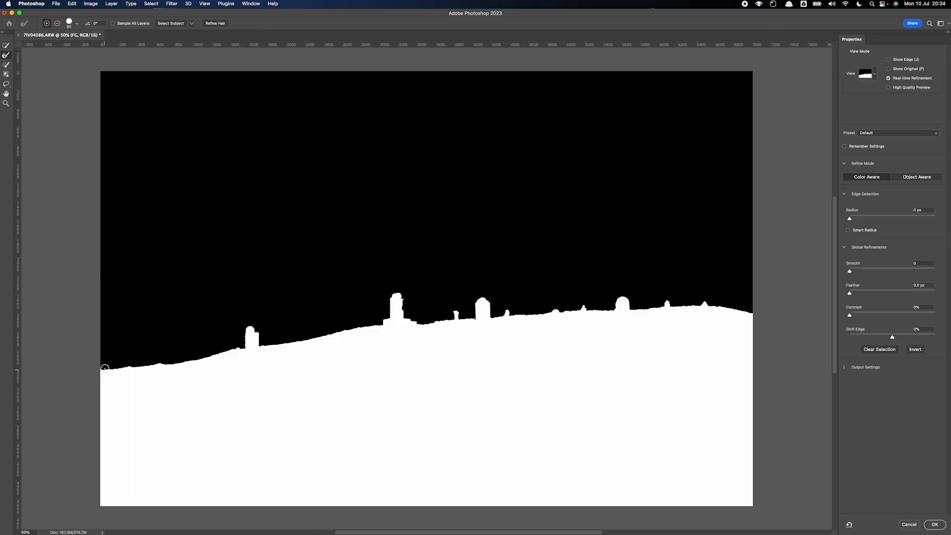
mouse_move(105, 369)
left_mouse_down()
mouse_move(246, 347)
mouse_move(250, 329)
mouse_move(284, 342)
mouse_move(358, 328)
mouse_move(395, 298)
mouse_move(420, 322)
mouse_move(766, 301)
left_mouse_up()
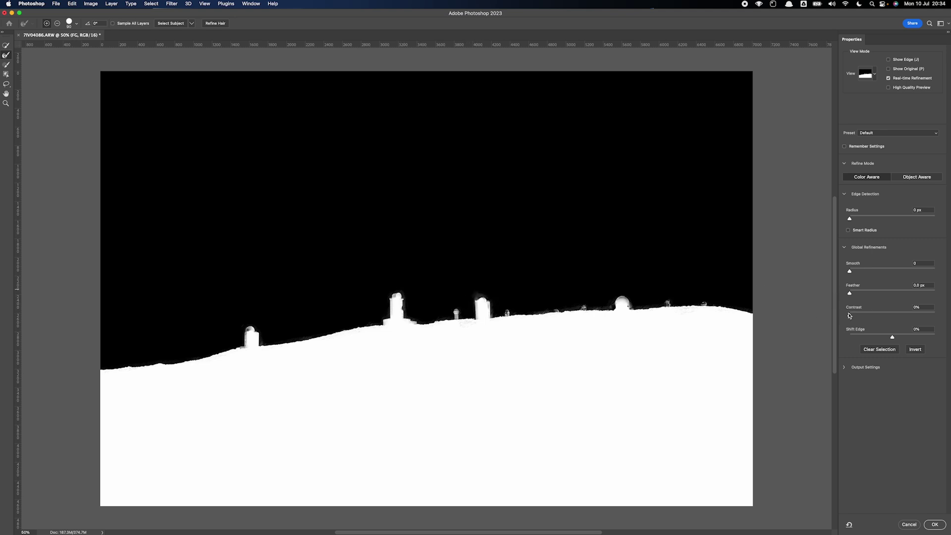
left_click_drag(850, 316, 870, 315)
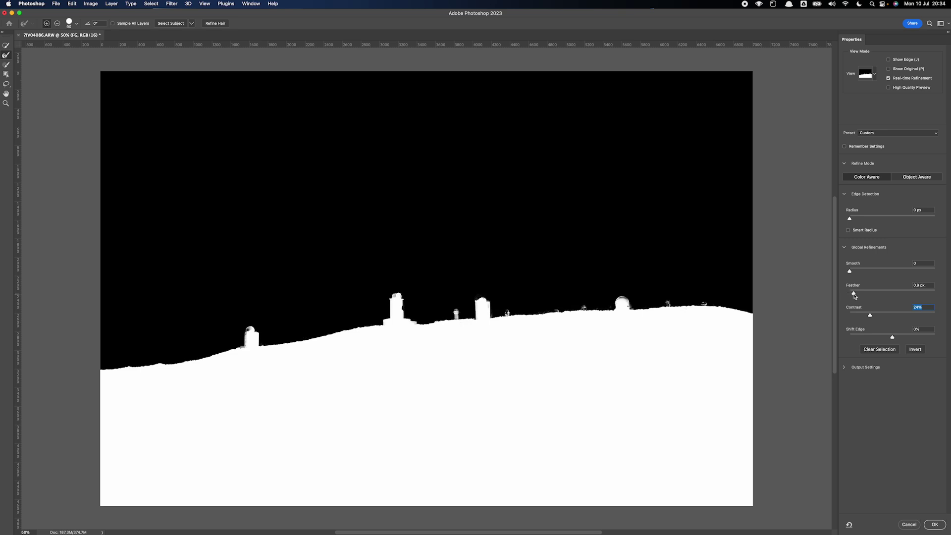
left_click(853, 294)
left_click(938, 524)
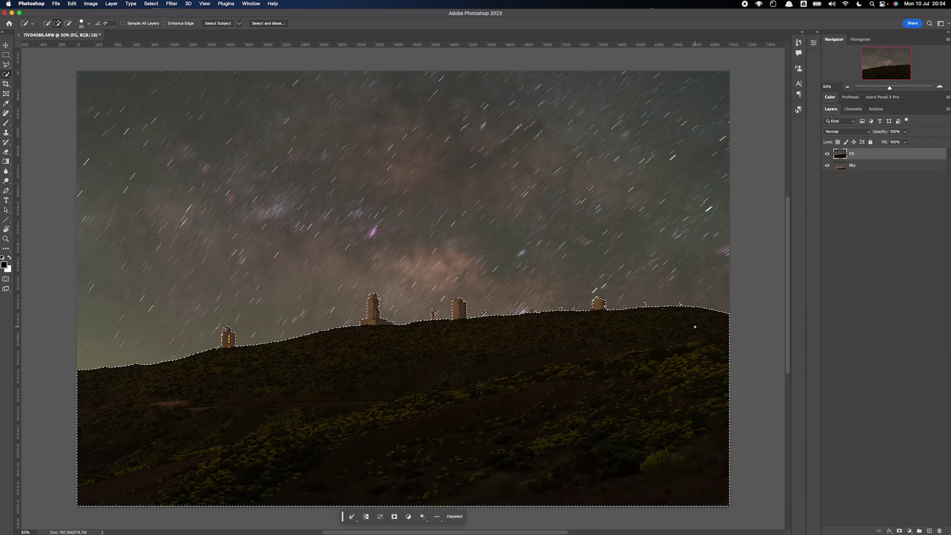
- Mask FG with the hillside selection, shift the Sky layer into alignment, and zoom in to check
left_click(899, 531)
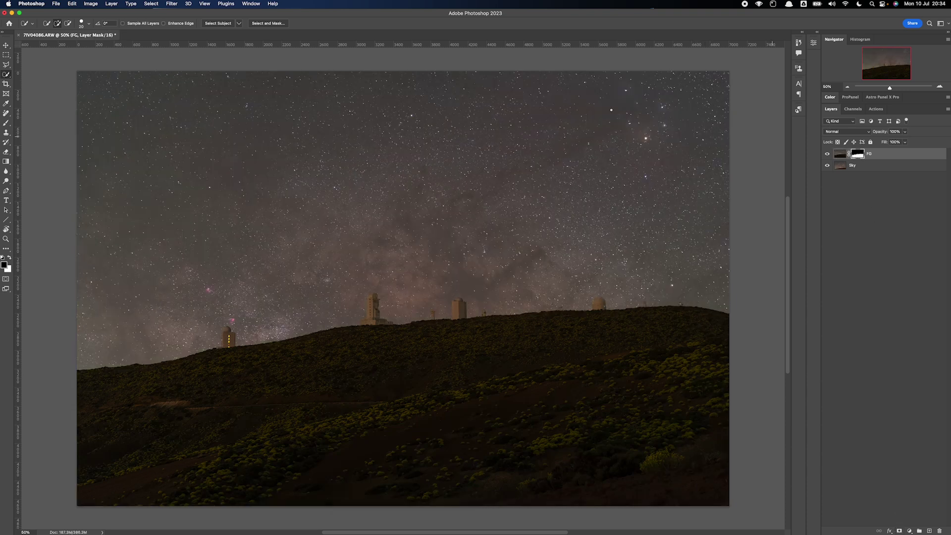
left_click(6, 45)
left_click_drag(441, 213, 442, 152)
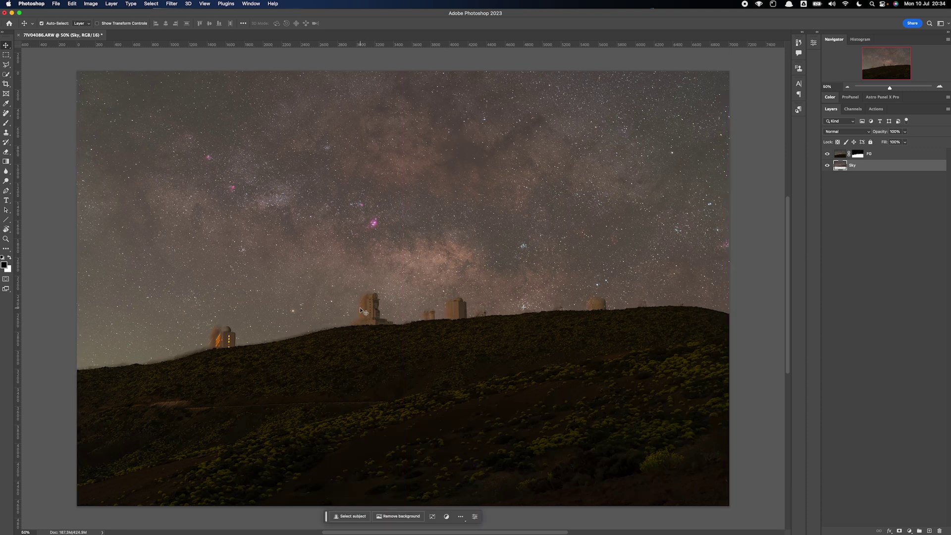
left_click_drag(451, 210, 474, 209)
scroll(438, 327, "up", 5)
scroll(438, 339, "up", 1)
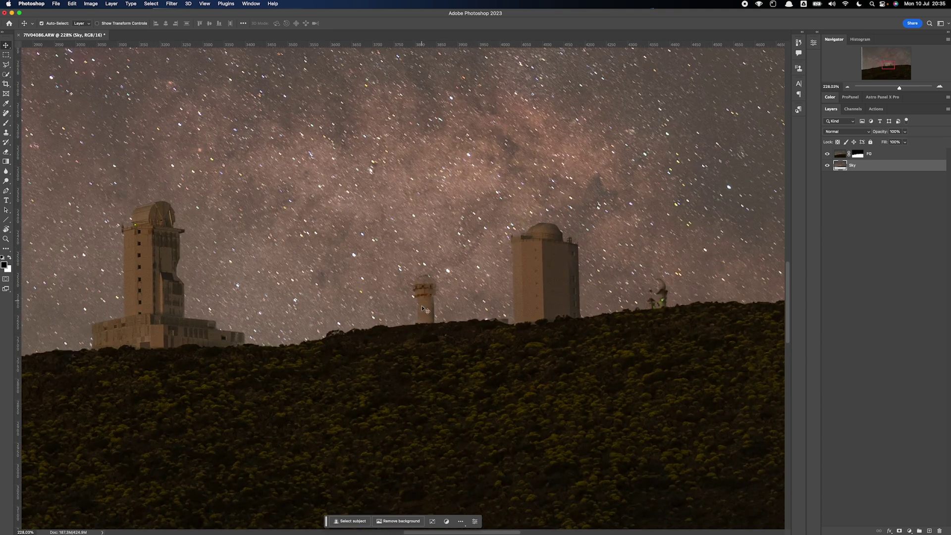
mouse_move(156, 283)
left_mouse_down()
mouse_move(364, 276)
mouse_move(164, 273)
left_mouse_up()
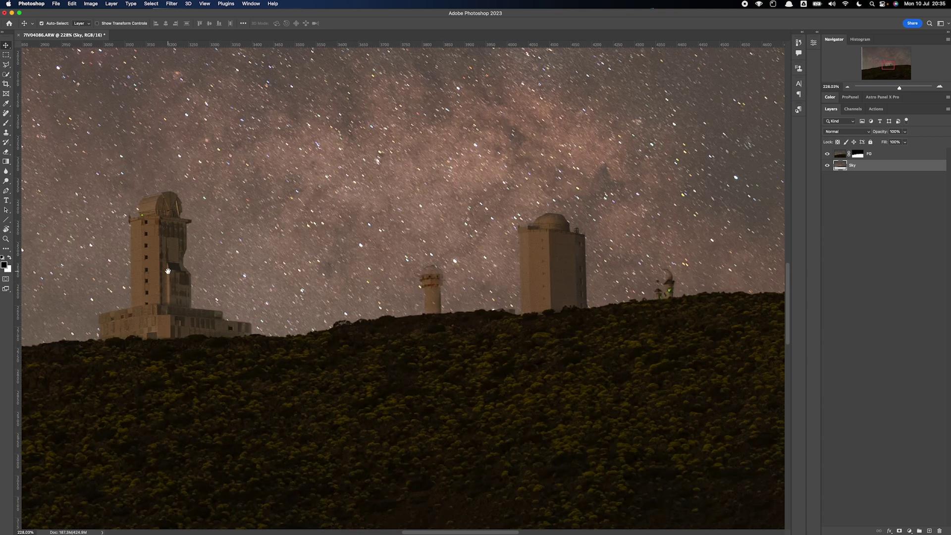
- Rename the top layer FG and view its mask in black and white
double_click(868, 153)
type("FG")
key("Return")
left_click(858, 155, "alt")
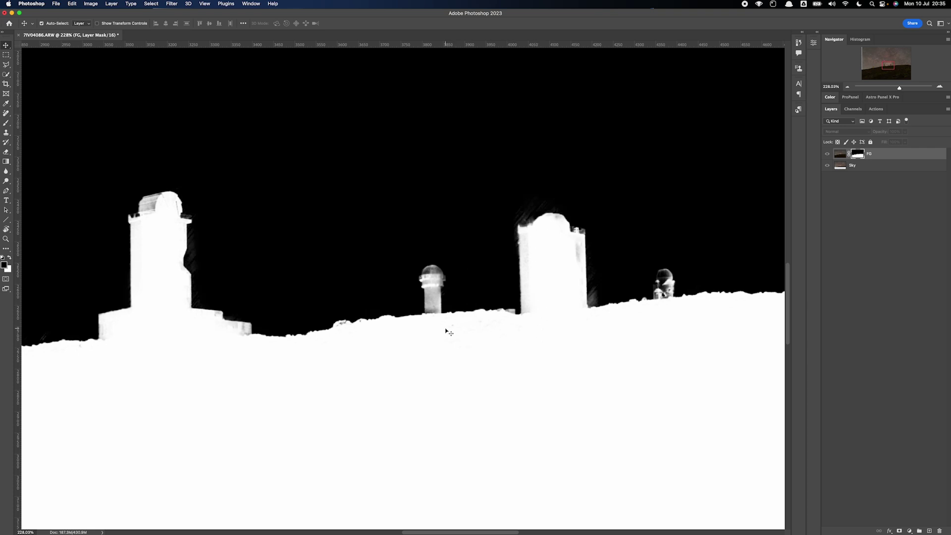
- Set up a white brush at 60% opacity in Overlay blend mode
key("b")
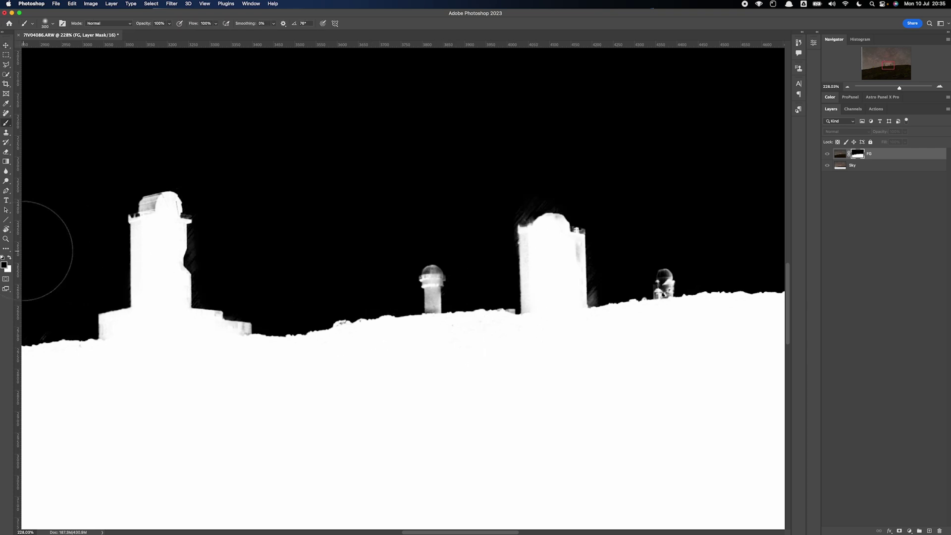
left_click(10, 258)
left_click_drag(163, 23, 156, 24)
left_click(130, 24)
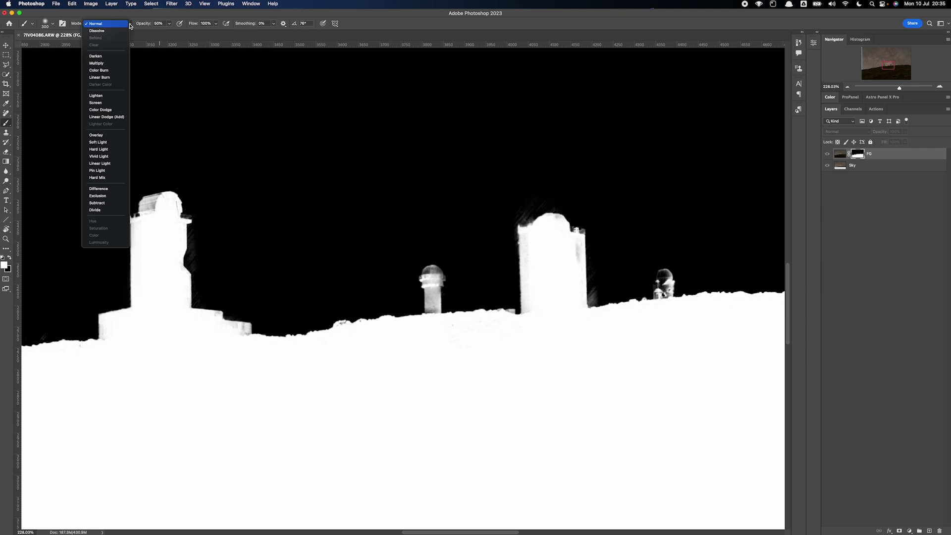
left_click(100, 135)
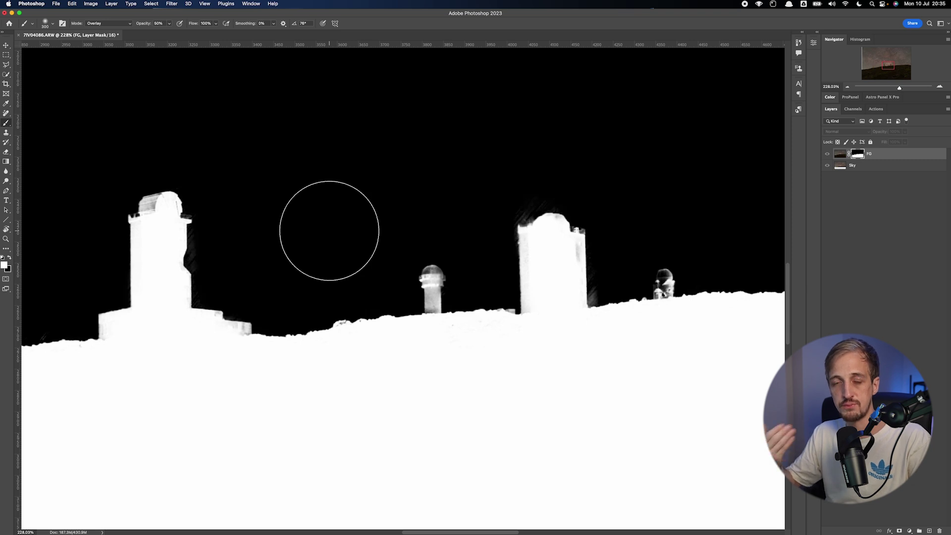
- Paint white over the small dome and the grey streak in the tall building
key("bracketleft")
key("bracketleft")
key("bracketleft")
key("bracketleft")
key("bracketleft")
key("bracketleft")
key("bracketleft")
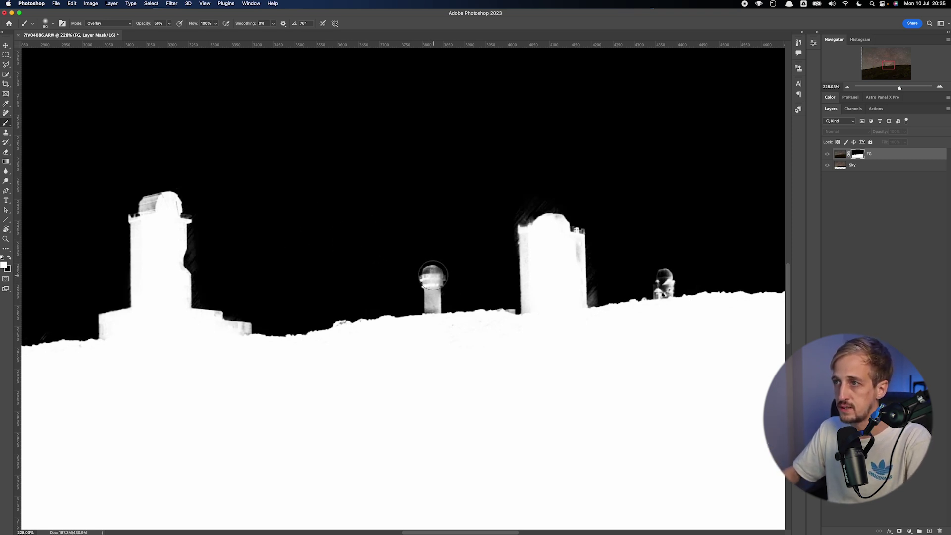
mouse_move(432, 274)
left_mouse_down()
mouse_move(433, 303)
mouse_move(430, 281)
left_mouse_up()
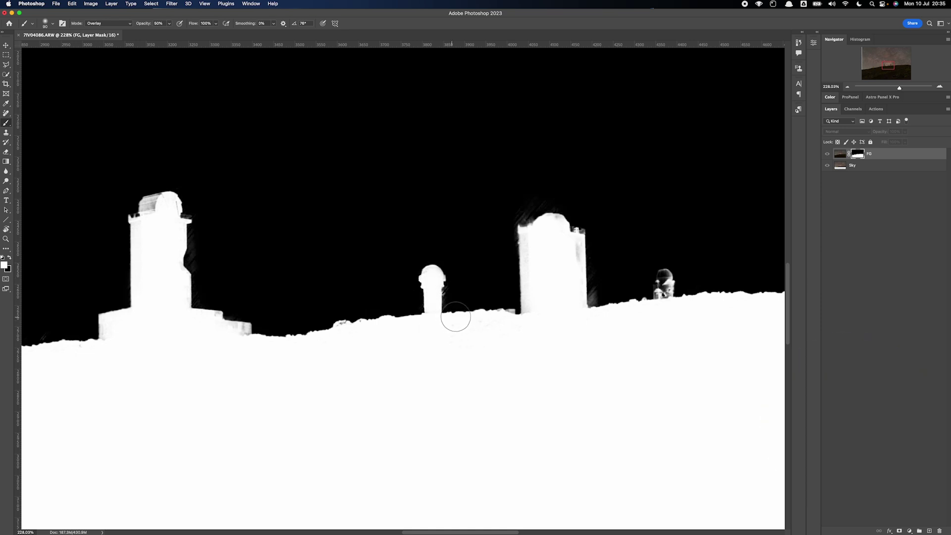
mouse_move(467, 308)
left_mouse_down()
mouse_move(455, 284)
mouse_move(457, 293)
left_mouse_up()
key("bracketleft")
key("bracketleft")
key("bracketleft")
key("bracketleft")
key("bracketleft")
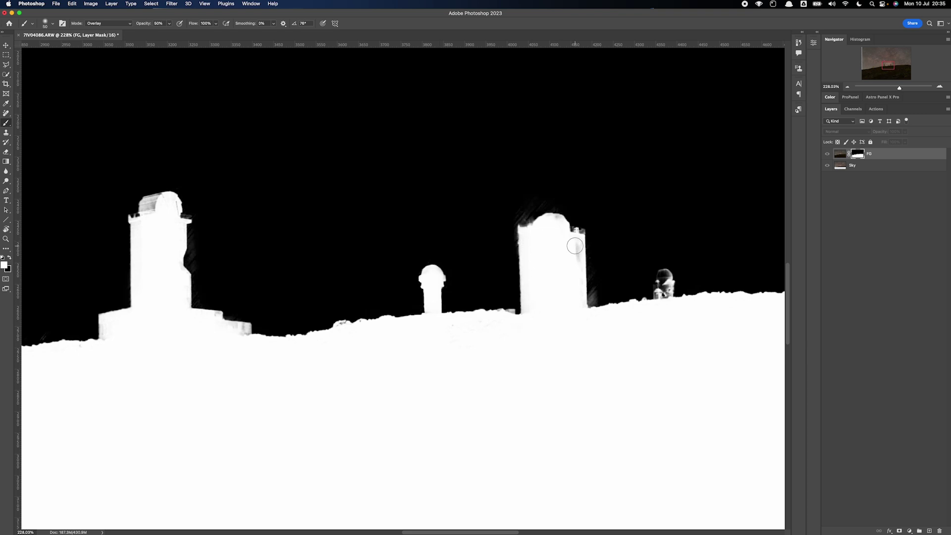
left_click_drag(575, 249, 573, 298)
- Paint black to remove the haze above and beside the tall building
key("x")
mouse_move(547, 198)
left_mouse_down()
mouse_move(507, 236)
mouse_move(511, 274)
left_mouse_up()
mouse_move(568, 208)
left_mouse_down()
mouse_move(590, 230)
mouse_move(597, 300)
mouse_move(593, 280)
mouse_move(591, 300)
left_mouse_up()
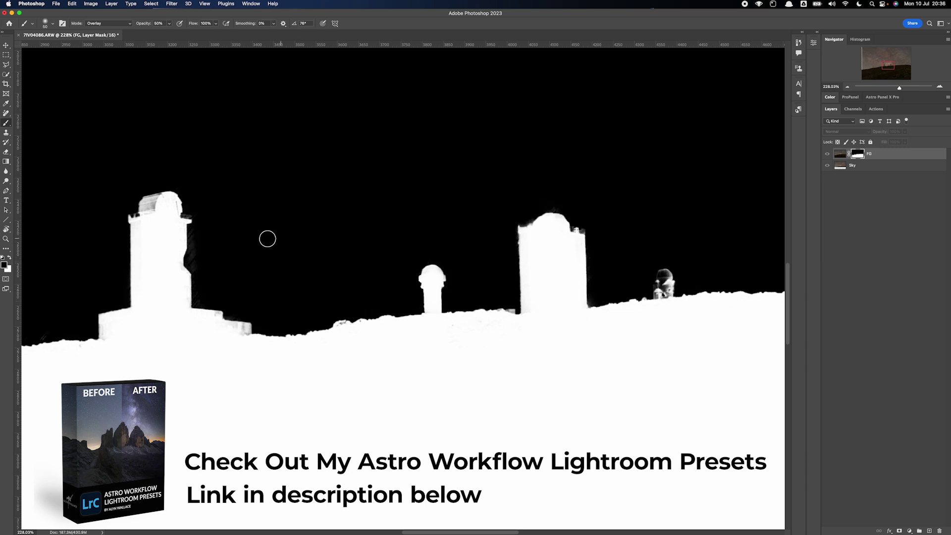
- Clean the left building's dome and edges with white and black, then view the composite
key("x")
left_click_drag(144, 214, 151, 204)
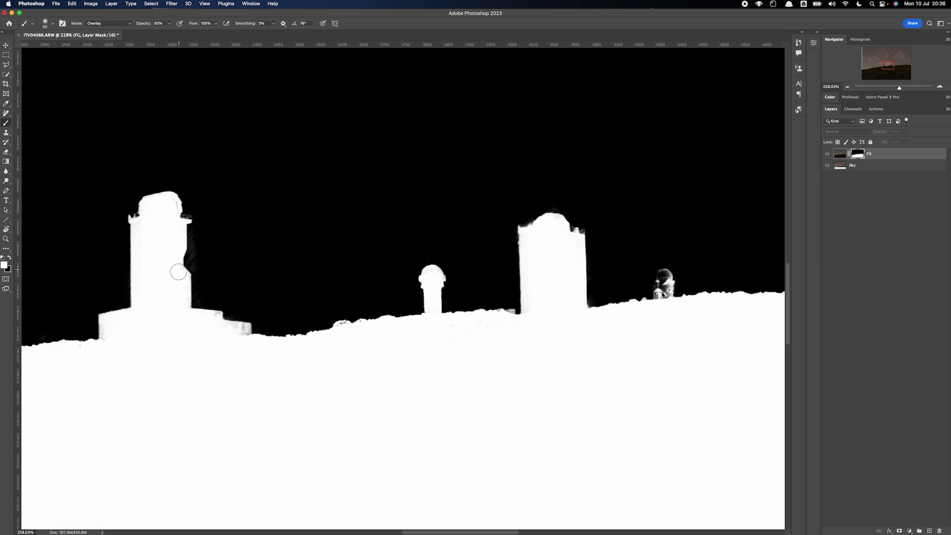
mouse_move(186, 293)
left_mouse_down()
mouse_move(238, 341)
mouse_move(236, 329)
mouse_move(248, 333)
mouse_move(246, 341)
mouse_move(242, 303)
mouse_move(253, 310)
mouse_move(227, 314)
mouse_move(243, 313)
mouse_move(198, 291)
mouse_move(193, 216)
left_mouse_up()
key("x")
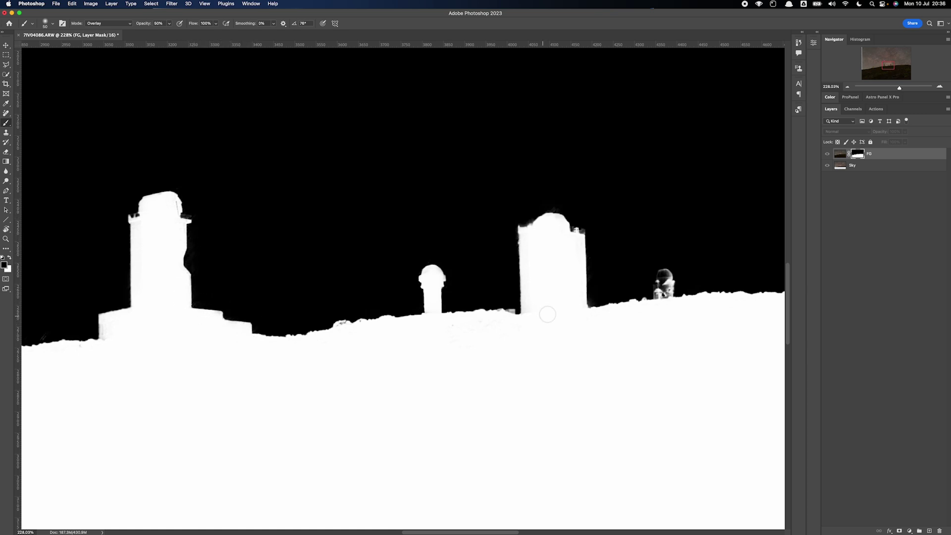
left_click_drag(649, 296, 342, 298)
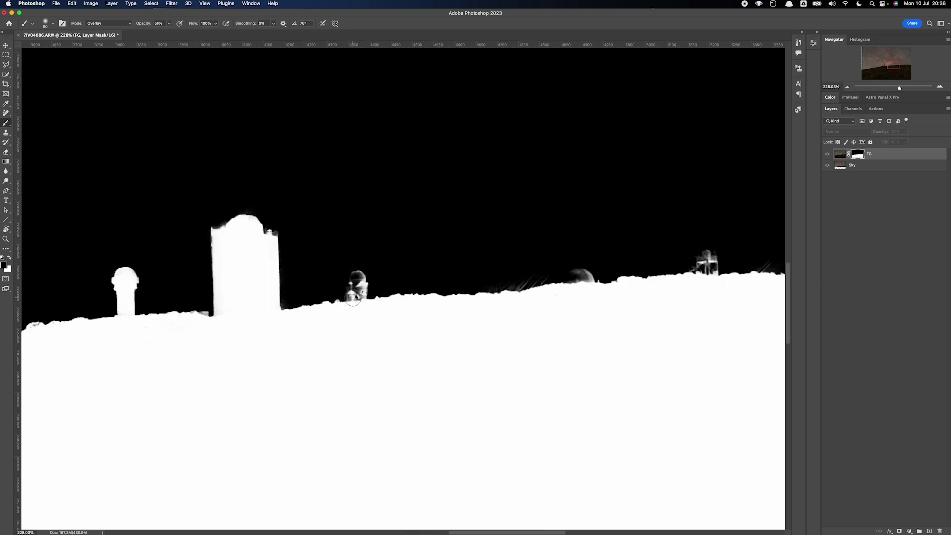
left_click(840, 154)
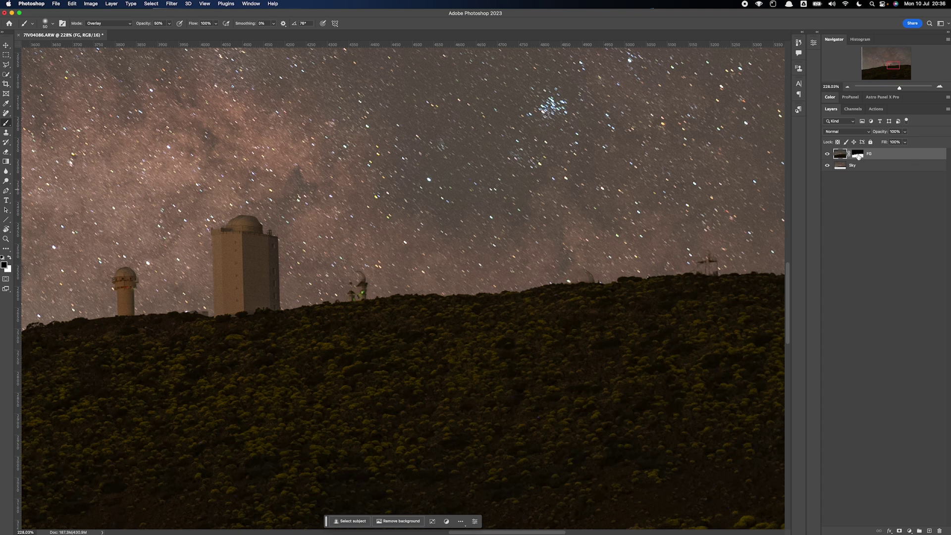
- Reveal the small domed telescope on the FG mask and pan along the ridge domes
left_click(858, 155)
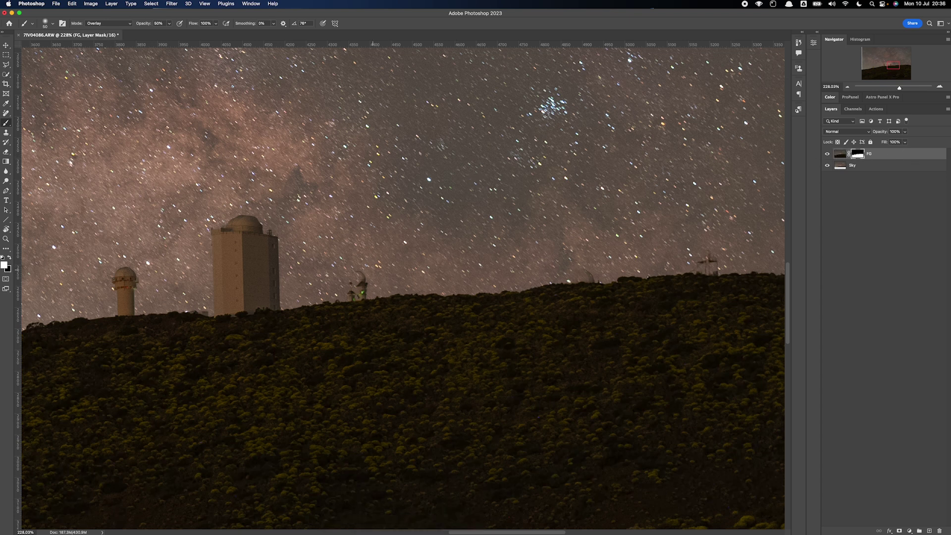
mouse_move(355, 279)
left_mouse_down()
mouse_move(354, 301)
mouse_move(355, 281)
left_mouse_up()
left_click_drag(577, 302, 403, 304)
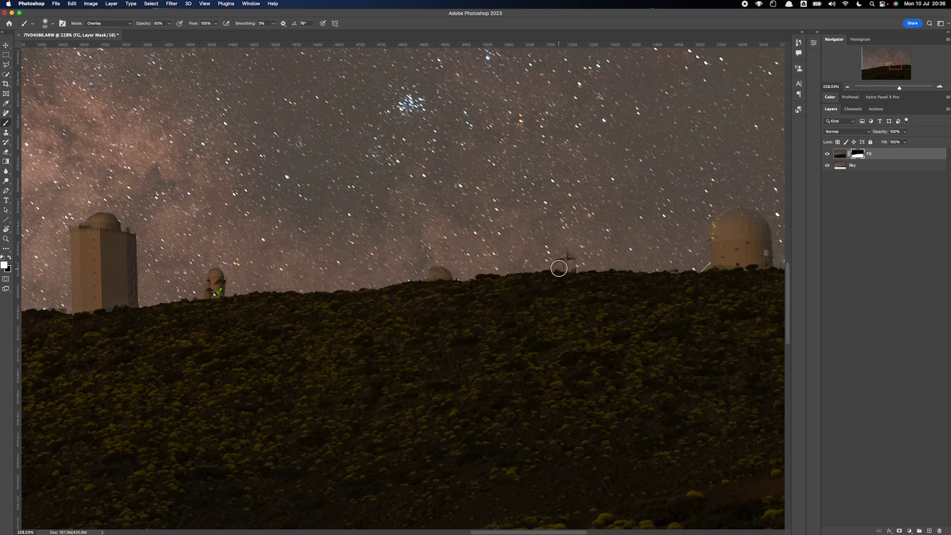
mouse_move(556, 282)
left_mouse_down()
mouse_move(527, 272)
mouse_move(425, 272)
left_mouse_up()
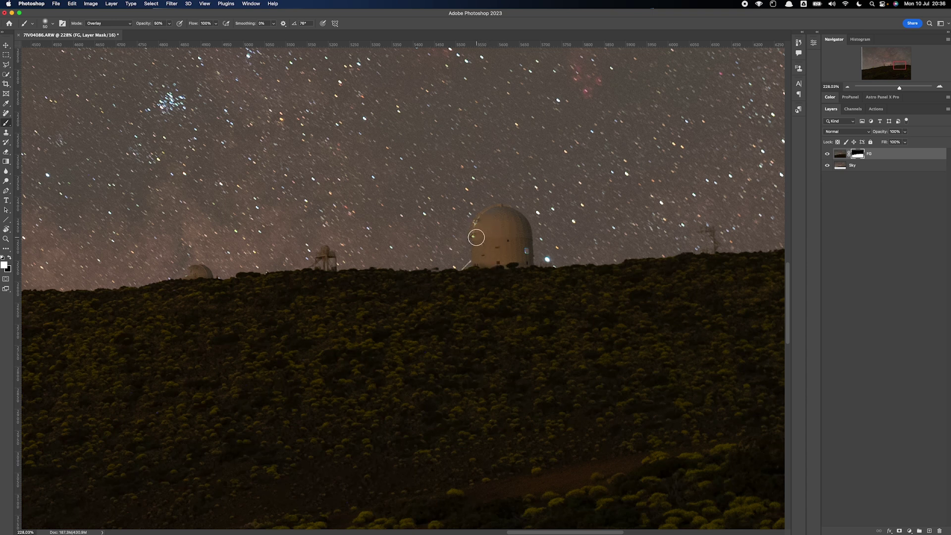
left_click(128, 25)
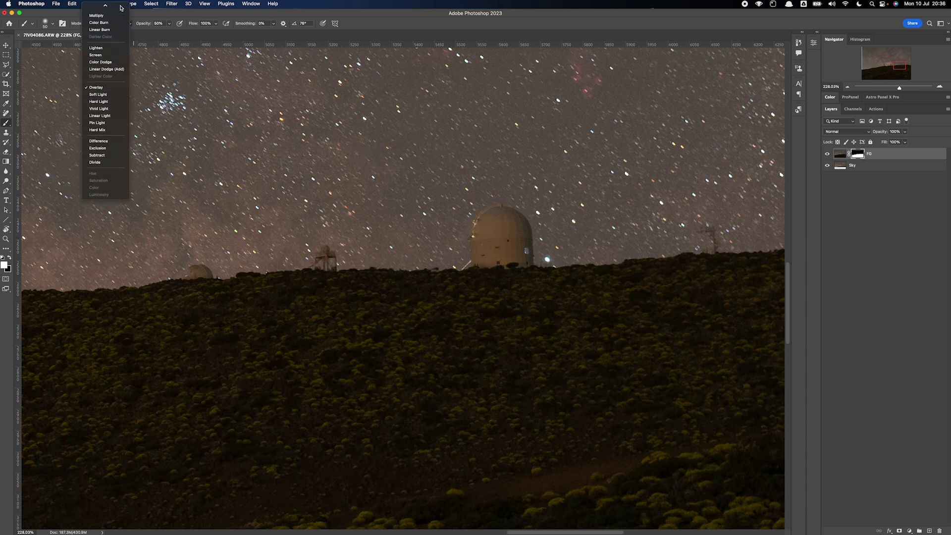
left_click(109, 12)
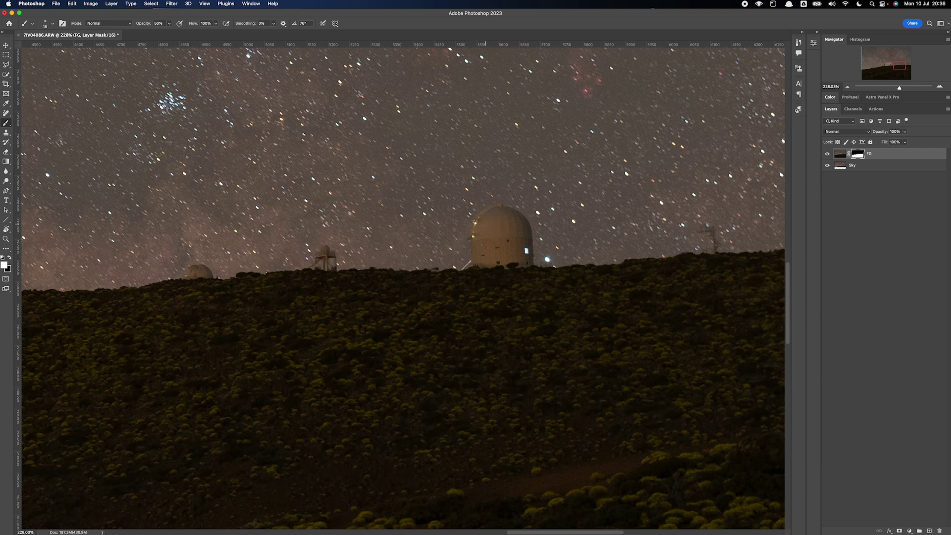
left_click_drag(616, 242, 422, 245)
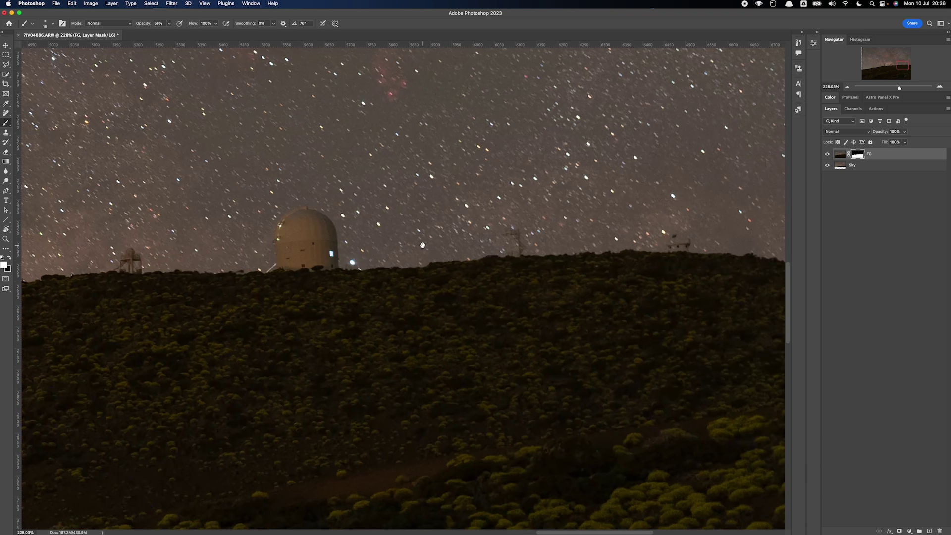
- With the Overlay brush, reveal the thin and small ridge towers, then zoom out
left_click(130, 26)
left_click(106, 134)
left_click_drag(512, 234, 512, 228)
key("bracketright")
key("bracketright")
left_click_drag(671, 237, 676, 249)
left_click_drag(403, 273, 610, 270)
left_click_drag(251, 287, 564, 276)
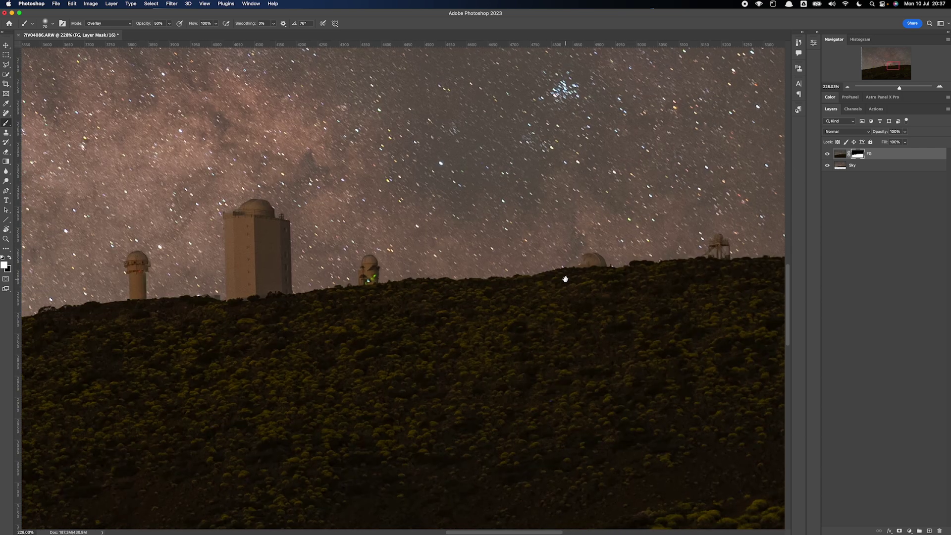
left_click_drag(293, 296, 607, 272)
scroll(318, 278, "down", 10)
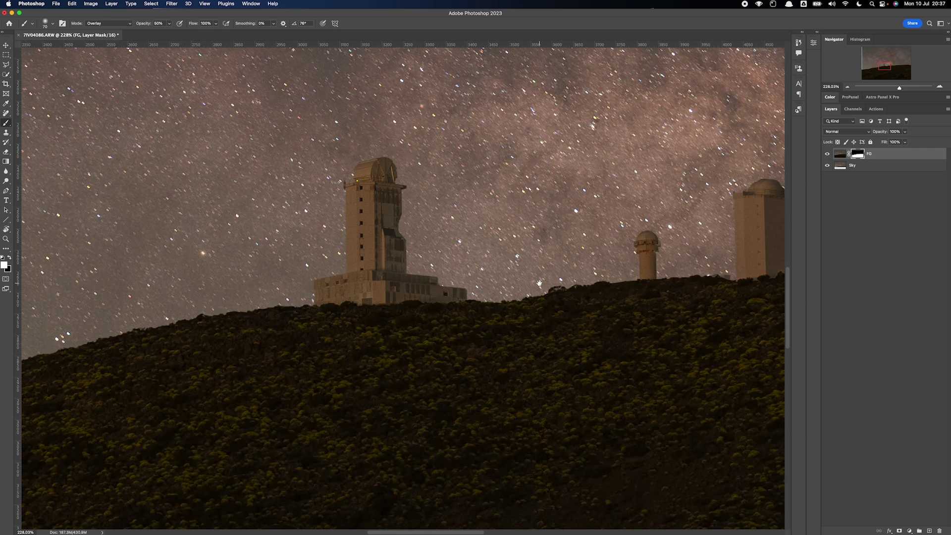
scroll(454, 297, "down", 5)
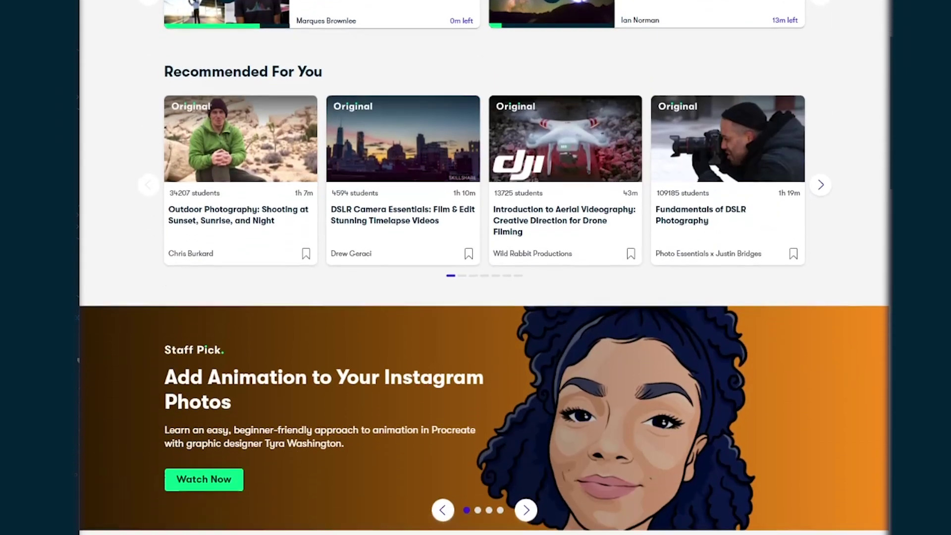
- Search Skillshare for 'astrophotography' classes
scroll(884, 204, "down", 6)
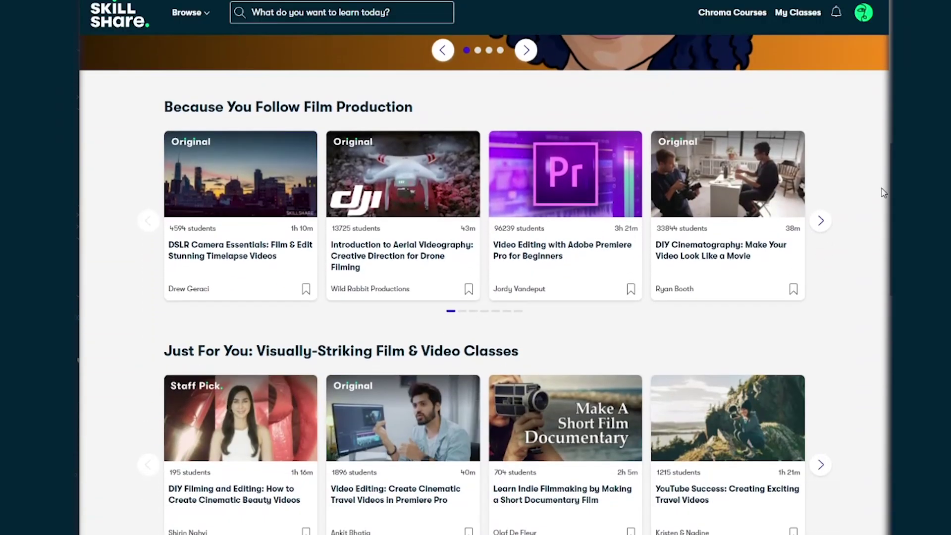
scroll(884, 204, "down", 3)
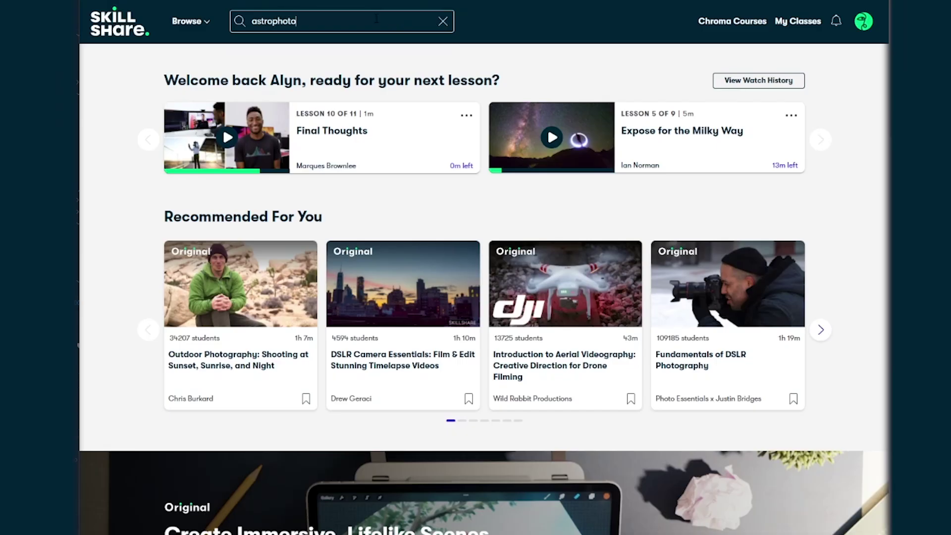
type("hy")
key("Return")
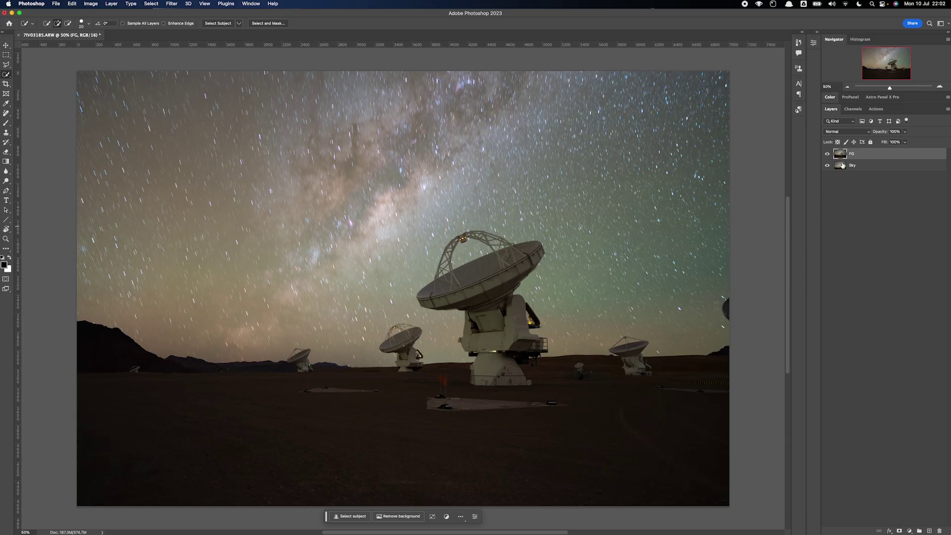
- Show the FG layer again and quick-select the desert ground and large antenna
left_click(827, 155)
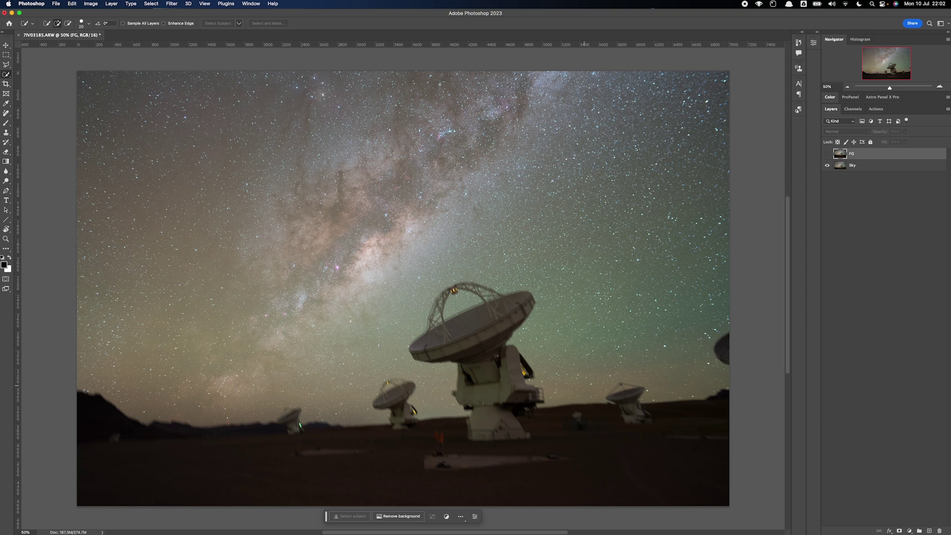
left_click(826, 154)
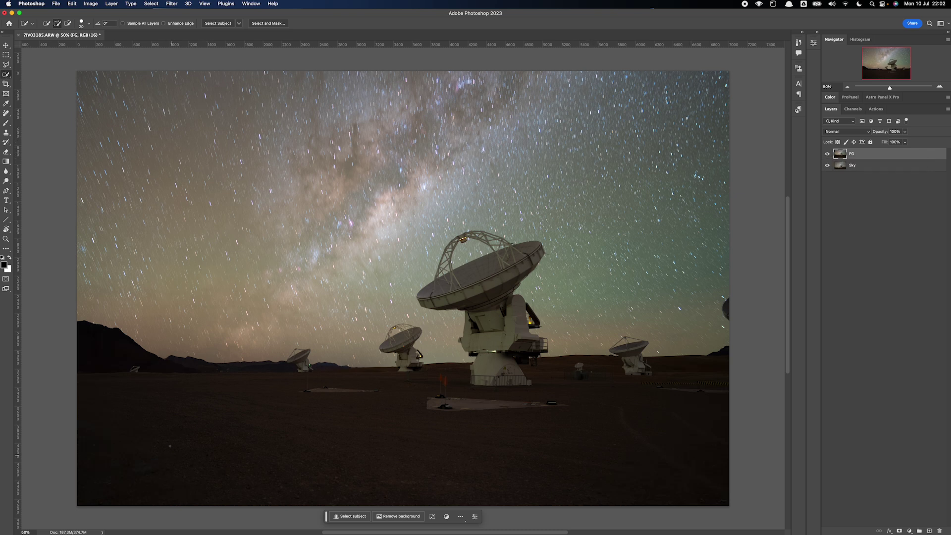
mouse_move(168, 426)
left_mouse_down()
mouse_move(196, 410)
mouse_move(757, 396)
left_mouse_up()
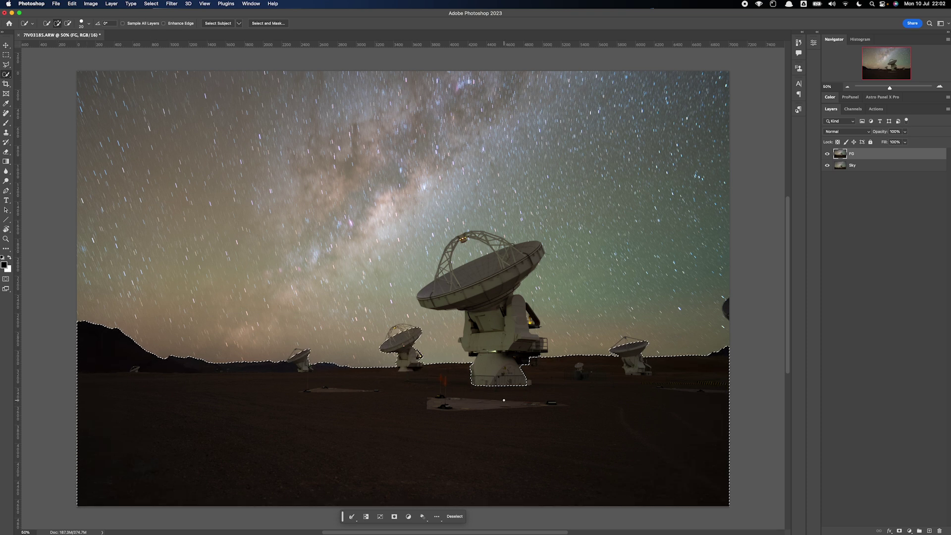
left_click_drag(500, 346, 489, 269)
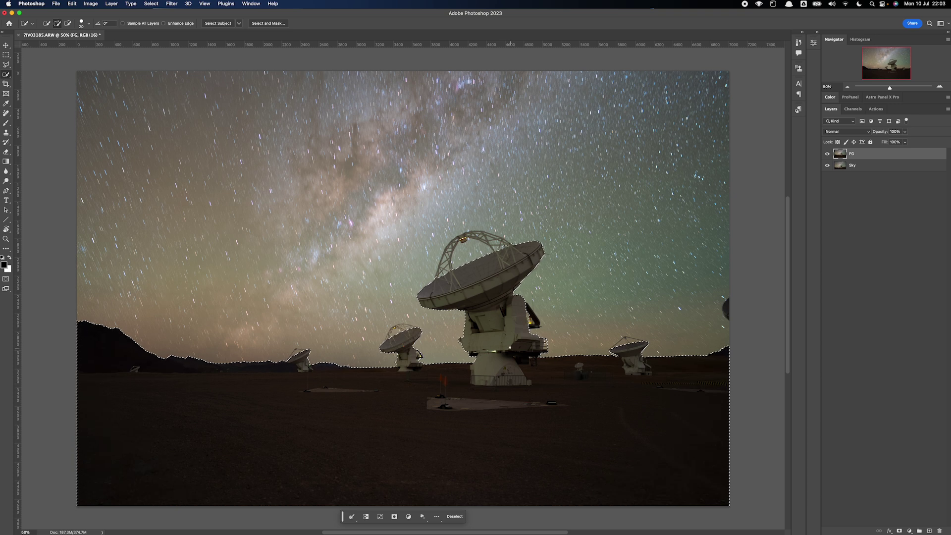
- In Select and Mask, brush Refine Edge along the hillside, small dish, large dish arch and dish tops
left_click(268, 24)
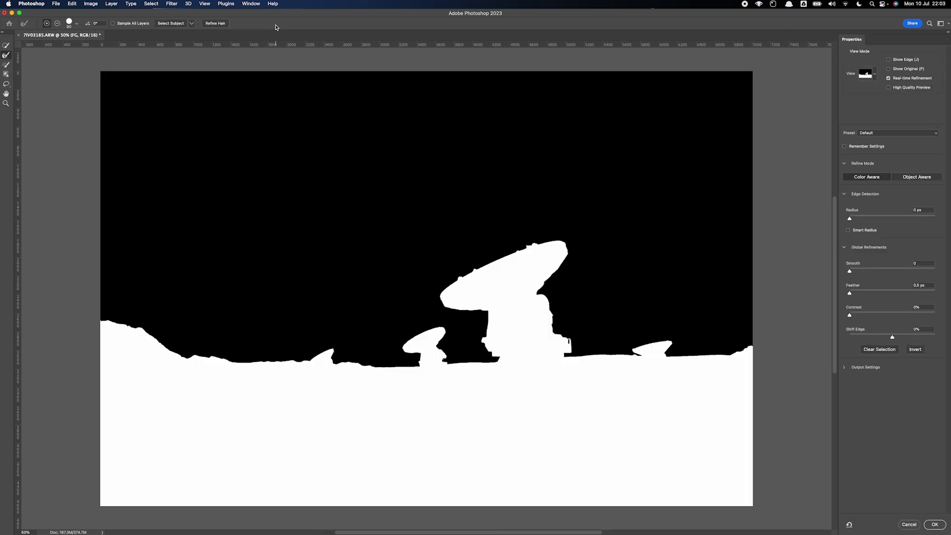
mouse_move(107, 326)
left_mouse_down()
mouse_move(127, 322)
mouse_move(175, 355)
mouse_move(265, 363)
mouse_move(326, 349)
mouse_move(315, 349)
mouse_move(316, 359)
mouse_move(335, 353)
mouse_move(334, 361)
mouse_move(376, 368)
mouse_move(425, 367)
mouse_move(405, 340)
mouse_move(414, 325)
mouse_move(443, 328)
left_mouse_up()
mouse_move(444, 361)
left_mouse_down()
mouse_move(501, 323)
mouse_move(511, 344)
mouse_move(500, 365)
mouse_move(459, 364)
mouse_move(503, 360)
mouse_move(484, 345)
left_mouse_up()
key("bracketright")
key("bracketright")
key("bracketright")
key("bracketright")
key("bracketright")
key("bracketright")
key("bracketright")
mouse_move(468, 269)
left_mouse_down()
mouse_move(493, 230)
mouse_move(517, 233)
mouse_move(541, 253)
left_mouse_up()
key("bracketleft")
key("bracketleft")
key("bracketleft")
key("bracketleft")
key("bracketleft")
key("bracketleft")
key("bracketleft")
left_click_drag(630, 352, 652, 334)
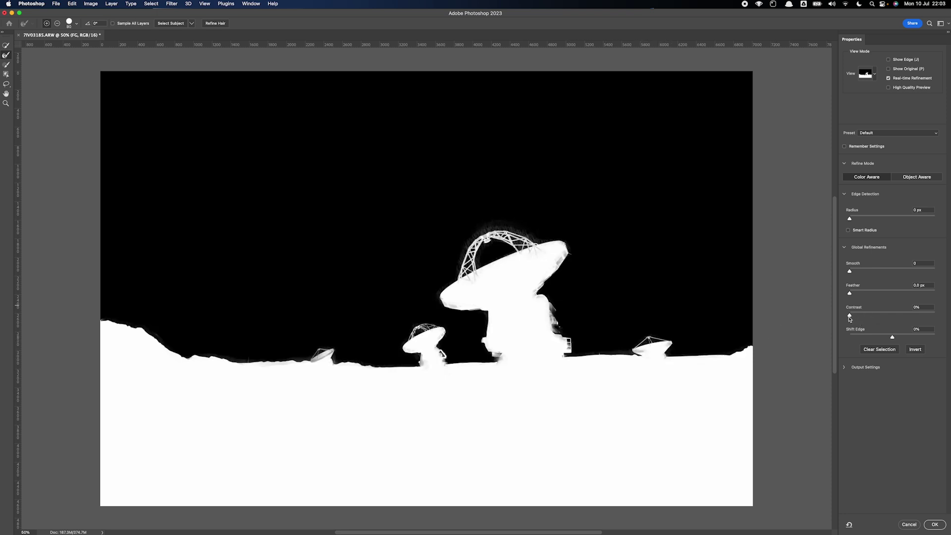
- Set edge Contrast to about 24%, adjust Feather, and apply the refined selection
left_click_drag(850, 316, 872, 317)
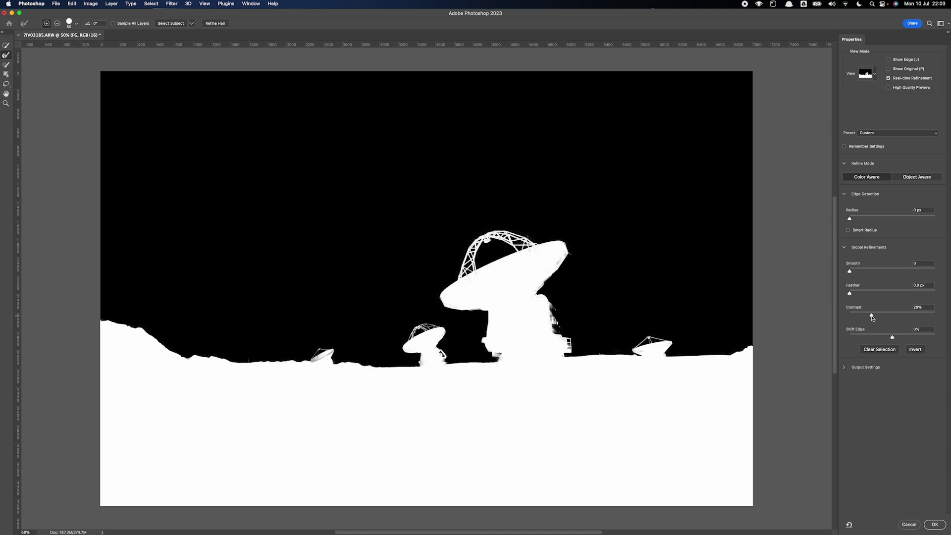
left_click(854, 295)
left_click(941, 523)
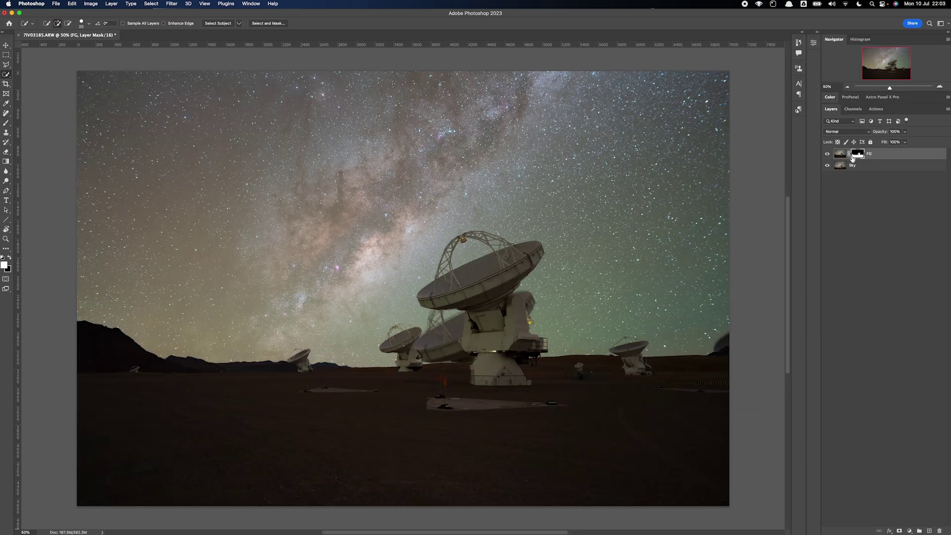
- Shift the Sky layer up and slightly right, then hide FG to see the sky alone
left_click(7, 45)
left_click_drag(317, 272, 319, 227)
scroll(407, 370, "up", 5)
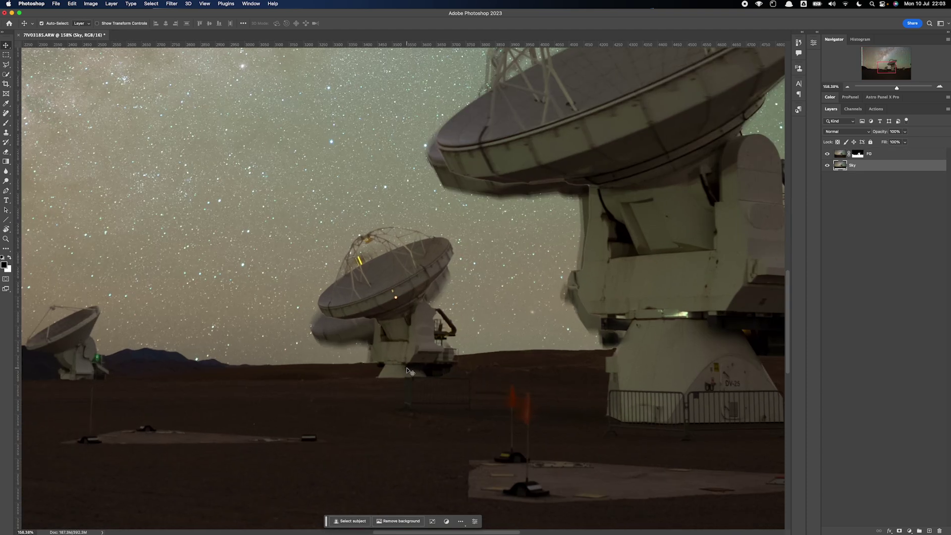
scroll(464, 313, "down", 3)
scroll(438, 135, "right", 5)
scroll(593, 322, "right", 5)
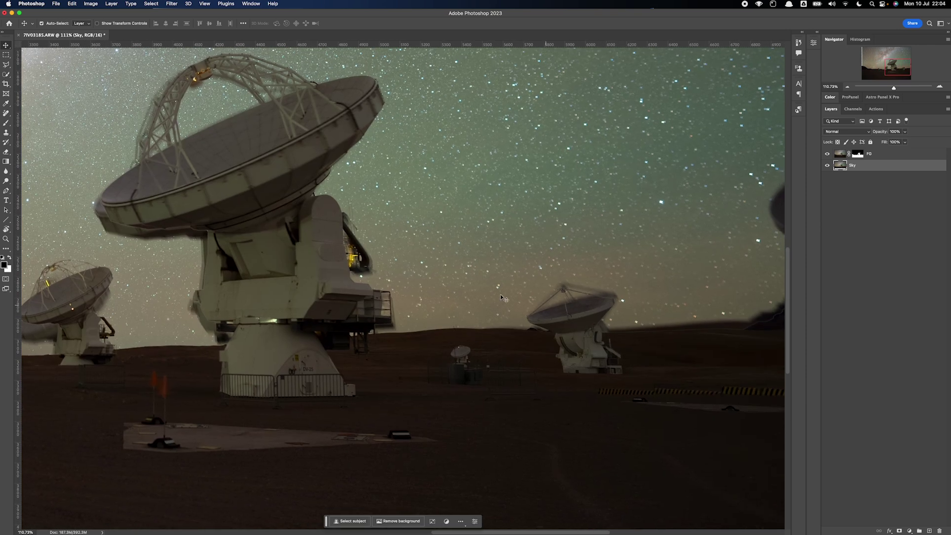
scroll(467, 280, "down", 3)
scroll(312, 270, "left", 5)
scroll(403, 312, "down", 3)
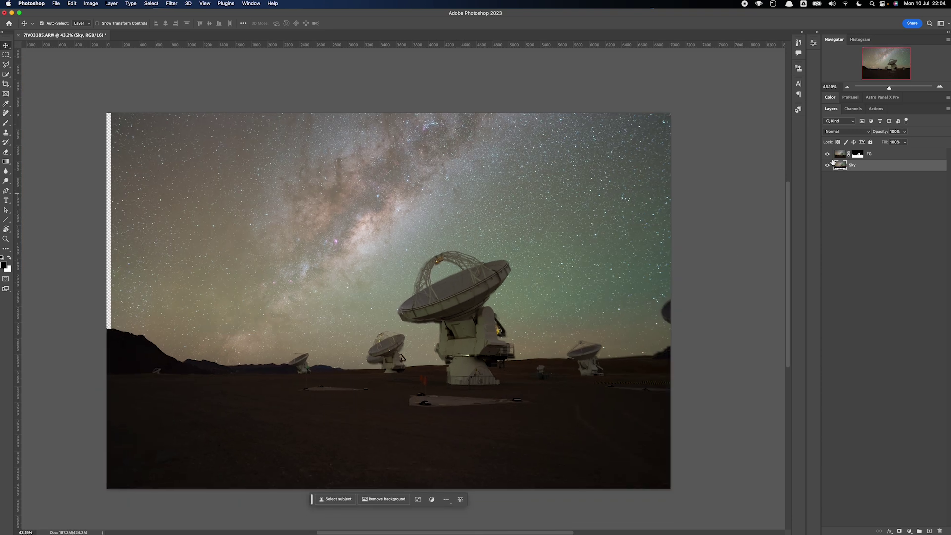
left_click(827, 154)
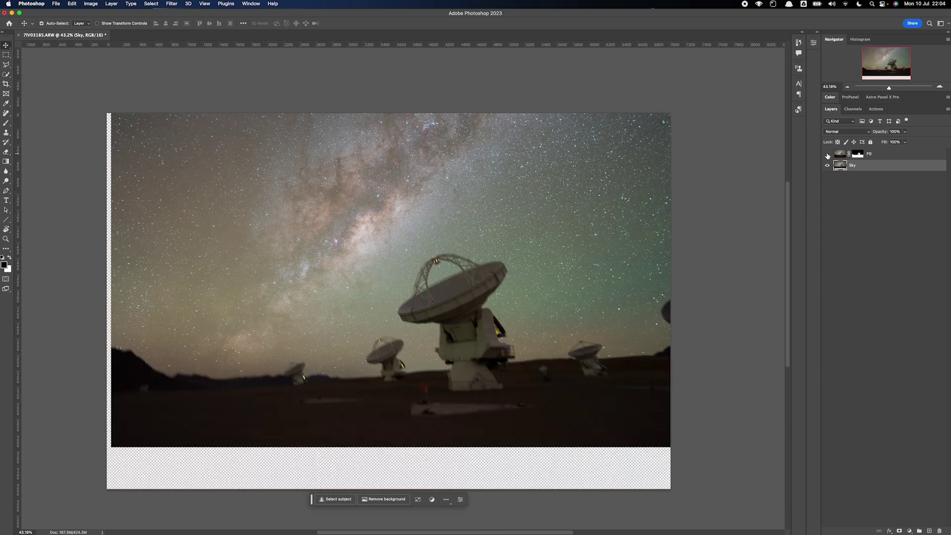
left_click(6, 65)
mouse_move(375, 335)
left_mouse_down()
mouse_move(362, 353)
mouse_move(368, 379)
mouse_move(410, 373)
left_mouse_up()
left_click(409, 334)
double_click(398, 337)
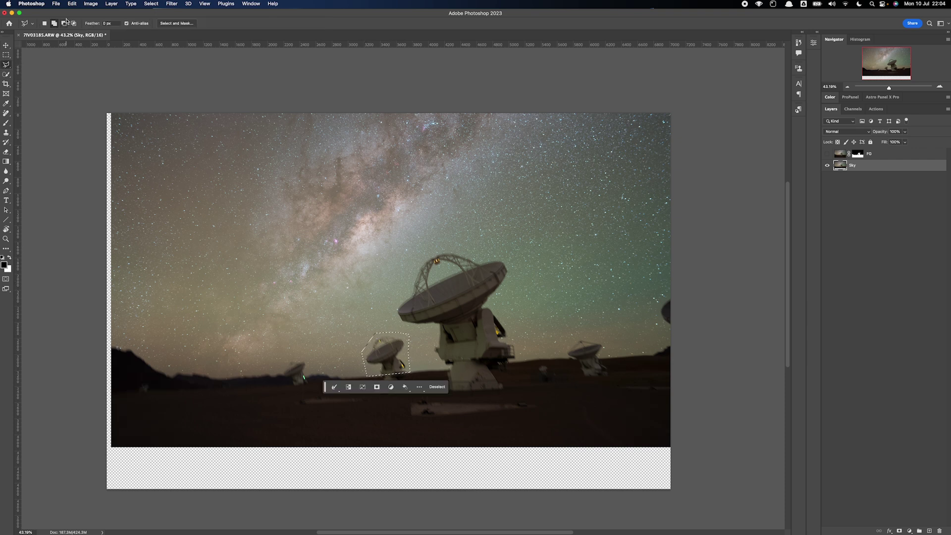
left_click(74, 4)
left_click(115, 131)
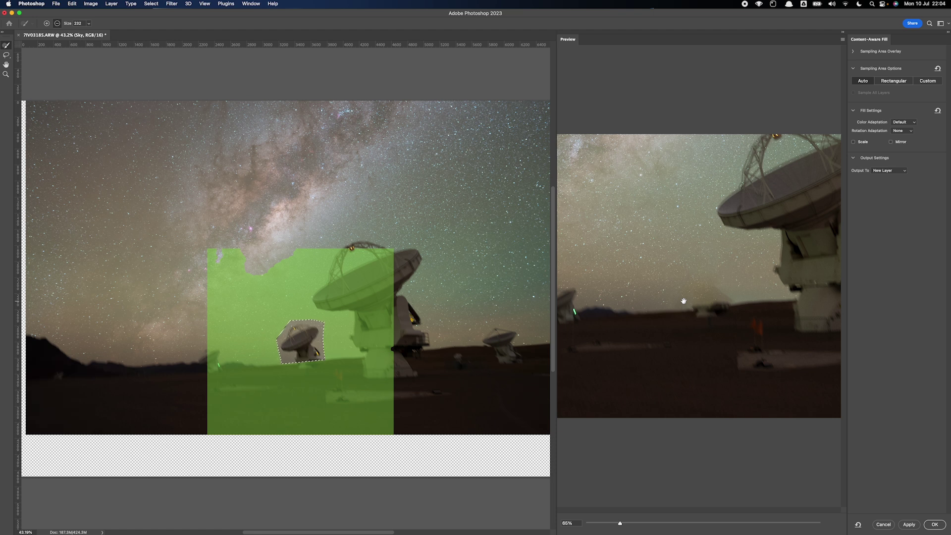
left_click(883, 525)
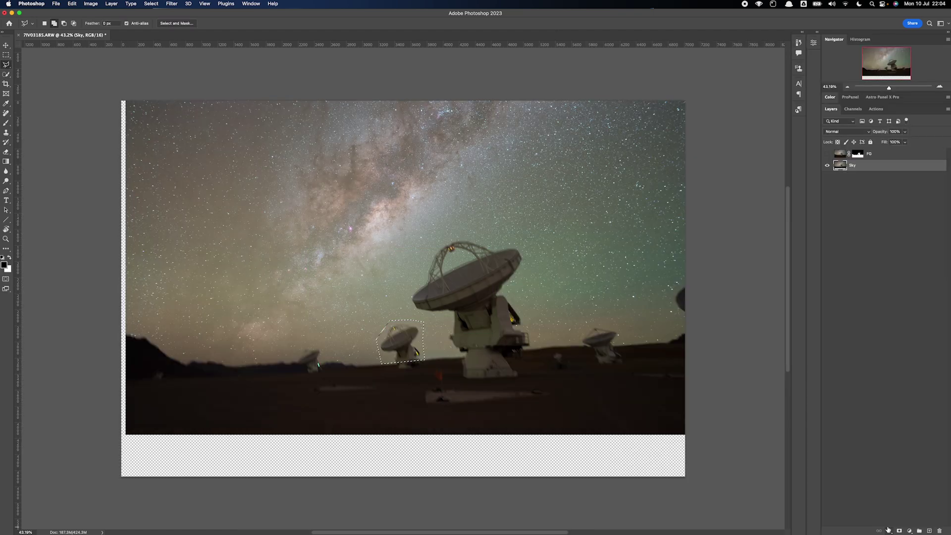
key("super+d")
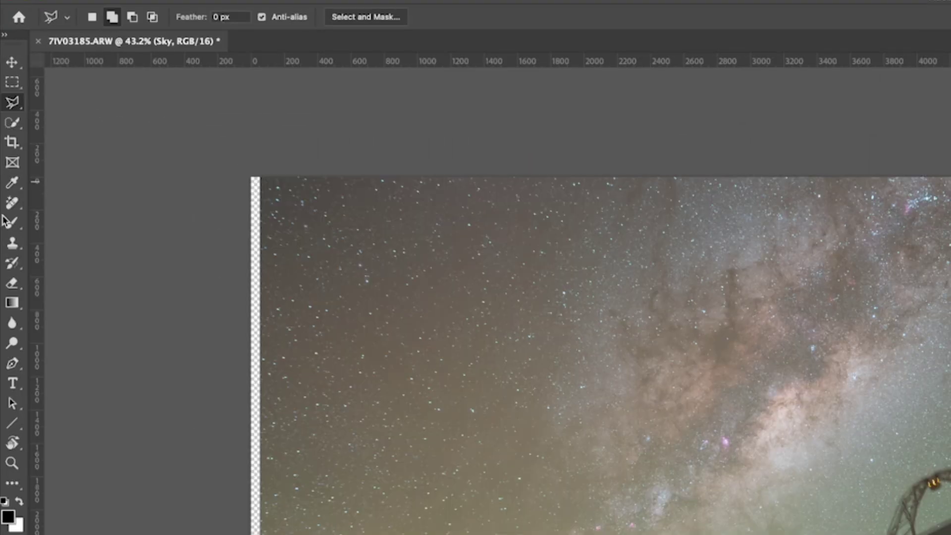
- With the Remove Tool, paint out the small blurry dishes on the Sky layer
left_click_drag(6, 113, 43, 117)
left_click(88, 215)
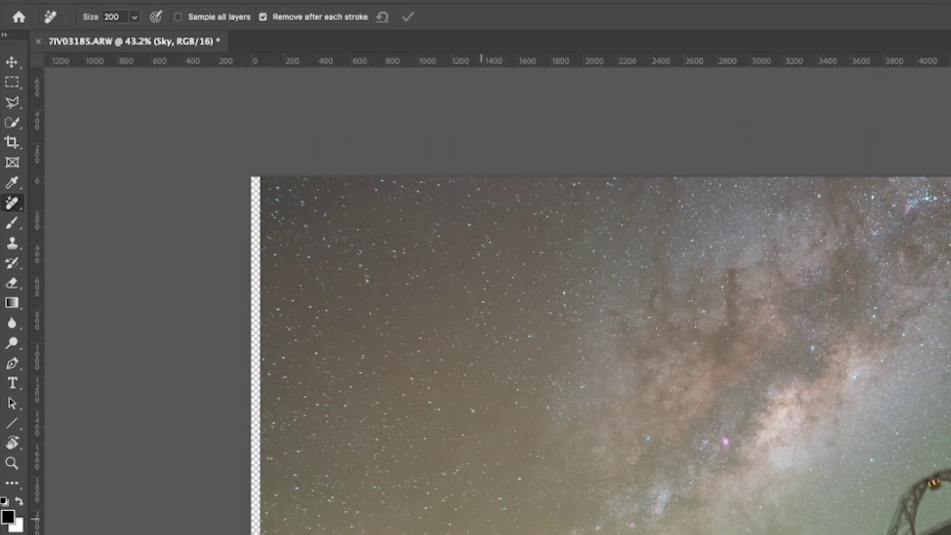
scroll(401, 366, "up", 3)
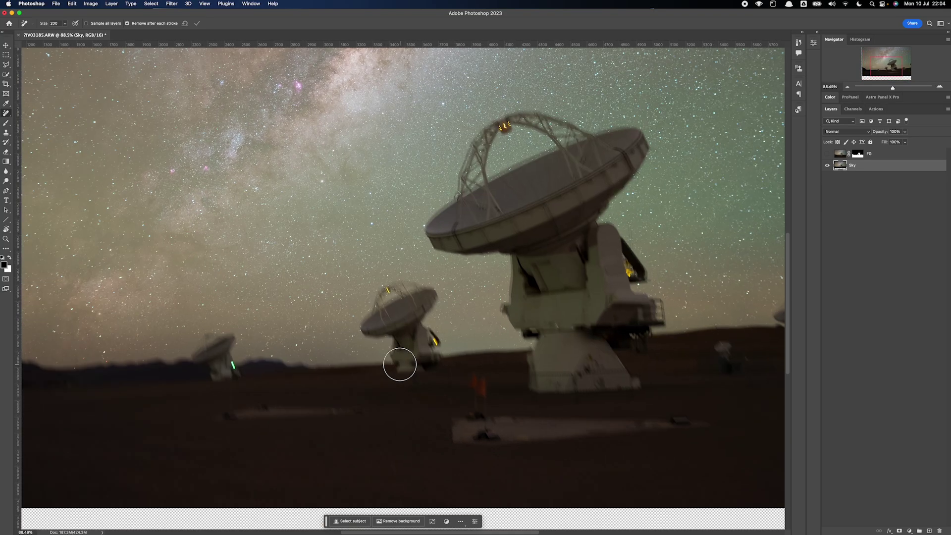
scroll(399, 364, "up", 1)
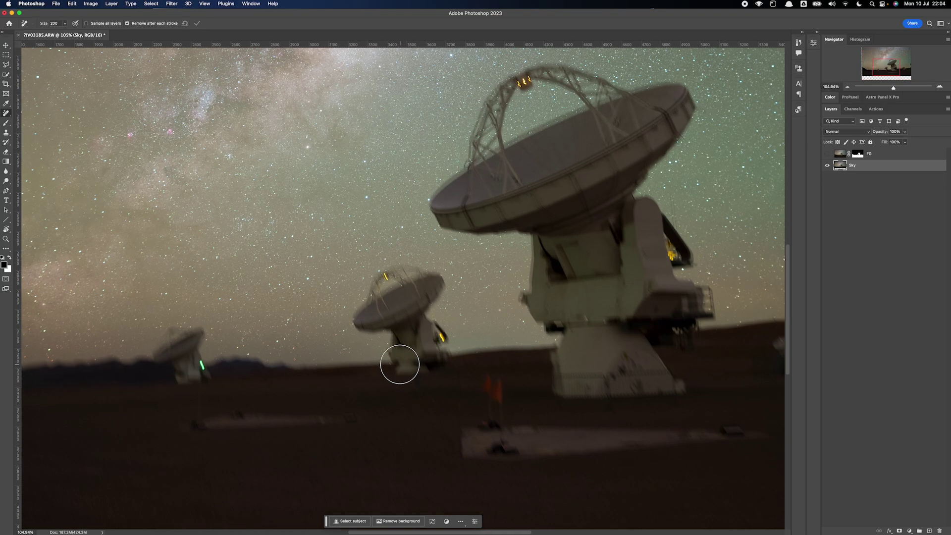
scroll(400, 364, "down", 1)
mouse_move(392, 293)
left_mouse_down()
mouse_move(374, 323)
mouse_move(389, 329)
mouse_move(395, 349)
mouse_move(434, 353)
mouse_move(412, 323)
mouse_move(426, 297)
mouse_move(398, 288)
left_mouse_up()
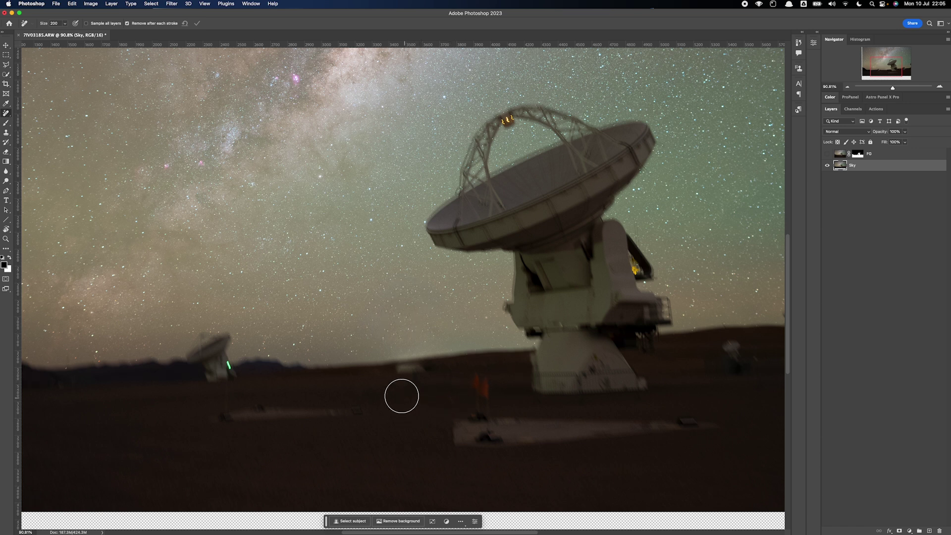
key("bracketleft")
mouse_move(190, 349)
left_mouse_down()
mouse_move(232, 351)
mouse_move(216, 342)
mouse_move(224, 343)
mouse_move(229, 365)
left_mouse_up()
left_click_drag(600, 352, 257, 356)
mouse_move(471, 290)
left_mouse_down()
mouse_move(435, 321)
mouse_move(486, 324)
mouse_move(510, 302)
mouse_move(473, 312)
left_mouse_up()
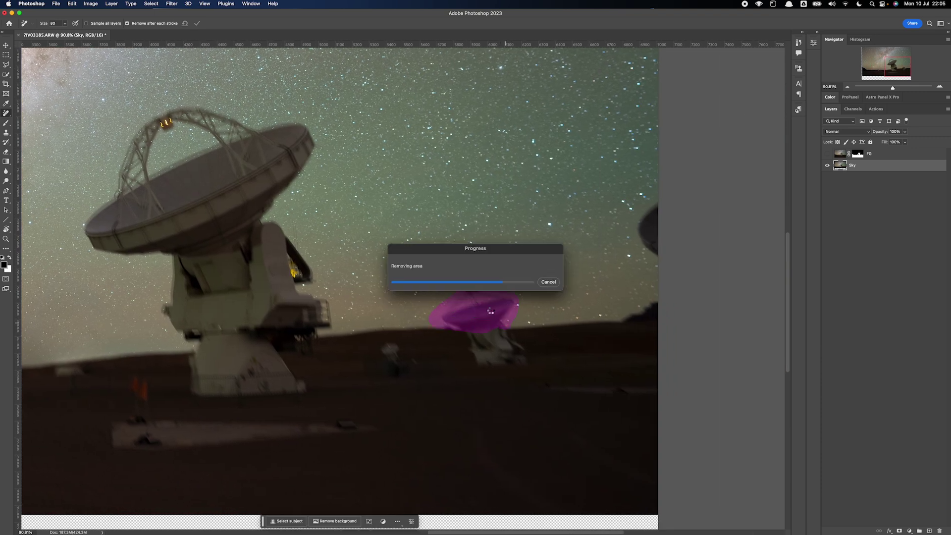
- Enlarge the removal brush and paint out the large blurry dish
scroll(329, 259, "down", 3)
left_click_drag(328, 259, 433, 312)
key("bracketright")
key("bracketright")
key("bracketright")
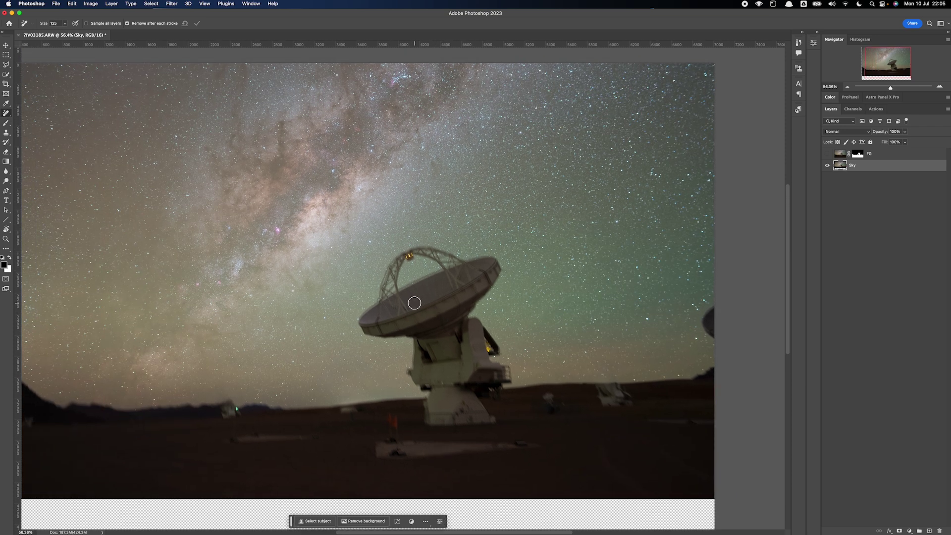
key("bracketright")
mouse_move(410, 253)
left_mouse_down()
mouse_move(361, 325)
mouse_move(415, 338)
mouse_move(412, 372)
mouse_move(429, 392)
mouse_move(514, 383)
mouse_move(508, 367)
mouse_move(487, 364)
mouse_move(483, 350)
mouse_move(497, 351)
mouse_move(469, 320)
mouse_move(495, 263)
mouse_move(415, 251)
mouse_move(451, 269)
mouse_move(388, 295)
mouse_move(374, 323)
mouse_move(421, 291)
mouse_move(483, 268)
mouse_move(387, 326)
mouse_move(468, 284)
mouse_move(406, 326)
mouse_move(418, 328)
mouse_move(429, 378)
mouse_move(497, 375)
mouse_move(469, 361)
mouse_move(458, 295)
mouse_move(470, 362)
mouse_move(448, 310)
mouse_move(436, 336)
mouse_move(437, 361)
mouse_move(454, 371)
mouse_move(460, 326)
left_mouse_up()
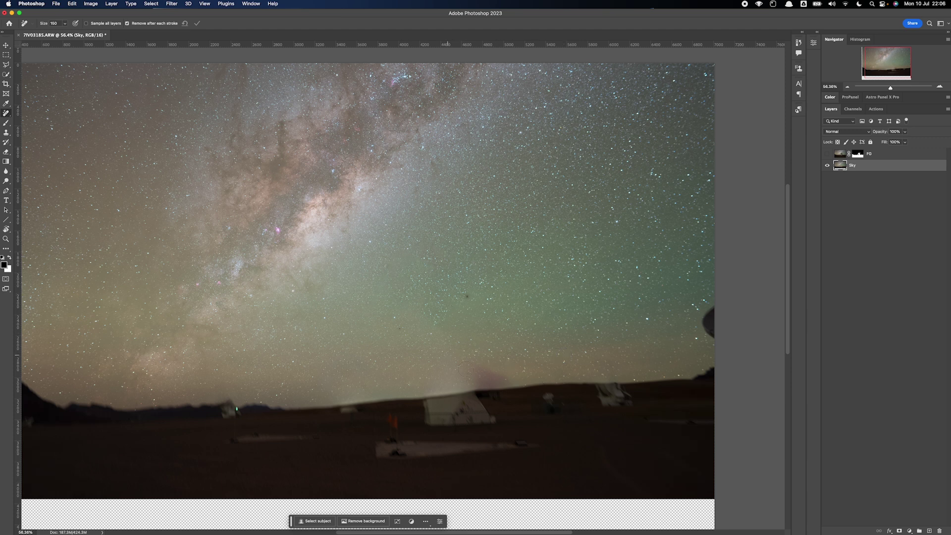
- Compare with FG toggled, then remove a blemish in the Sky layer's star field
left_click(826, 155)
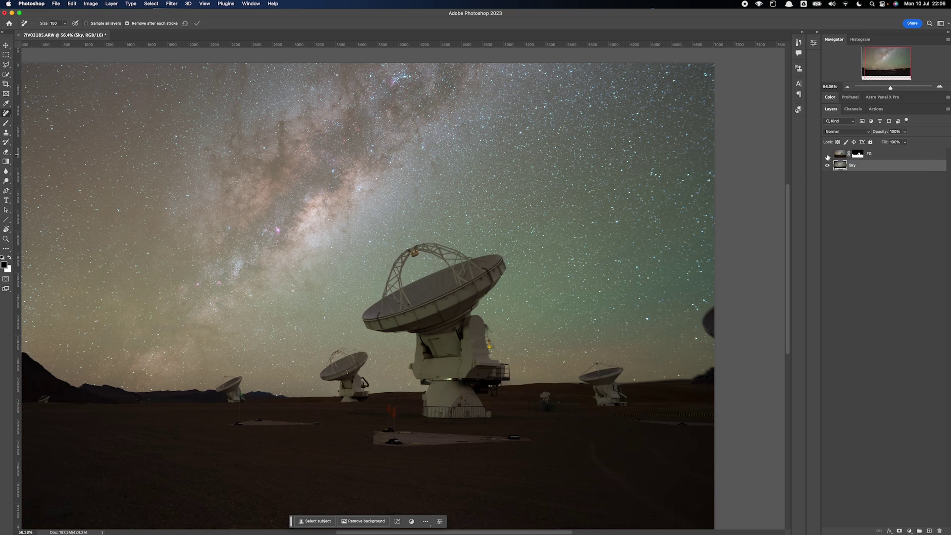
left_click(827, 154)
scroll(415, 250, "up", 4)
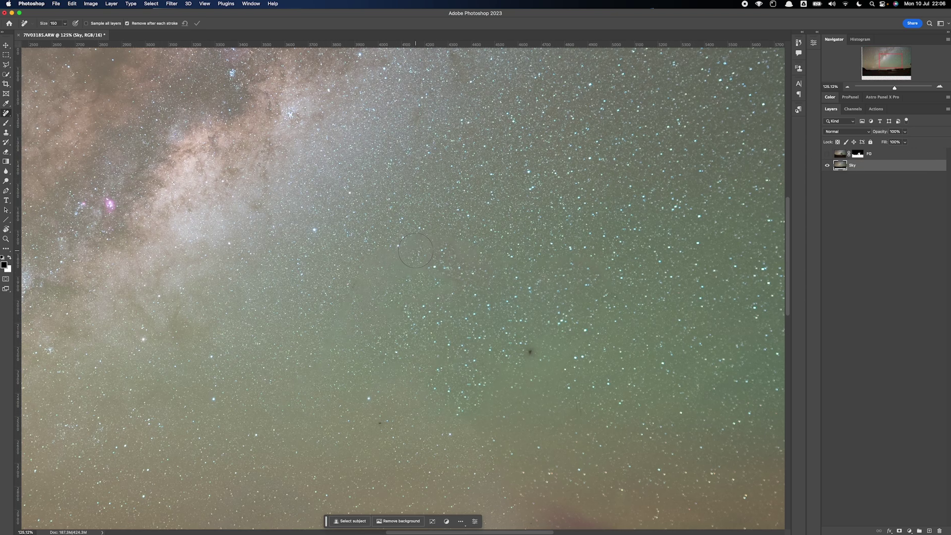
mouse_move(417, 248)
left_mouse_down()
mouse_move(357, 265)
mouse_move(389, 282)
mouse_move(352, 303)
mouse_move(435, 239)
mouse_move(472, 248)
mouse_move(450, 256)
mouse_move(521, 261)
mouse_move(493, 266)
left_mouse_up()
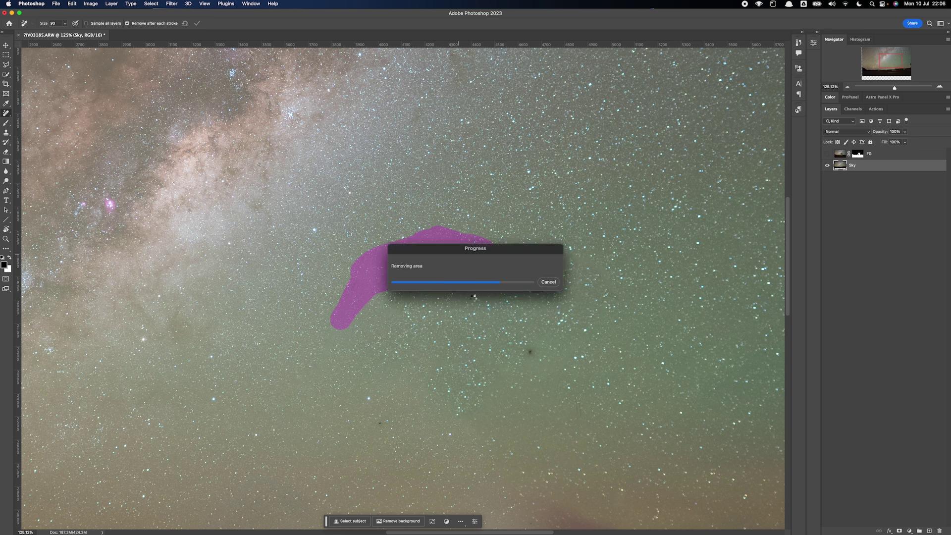
scroll(396, 288, "down", 5)
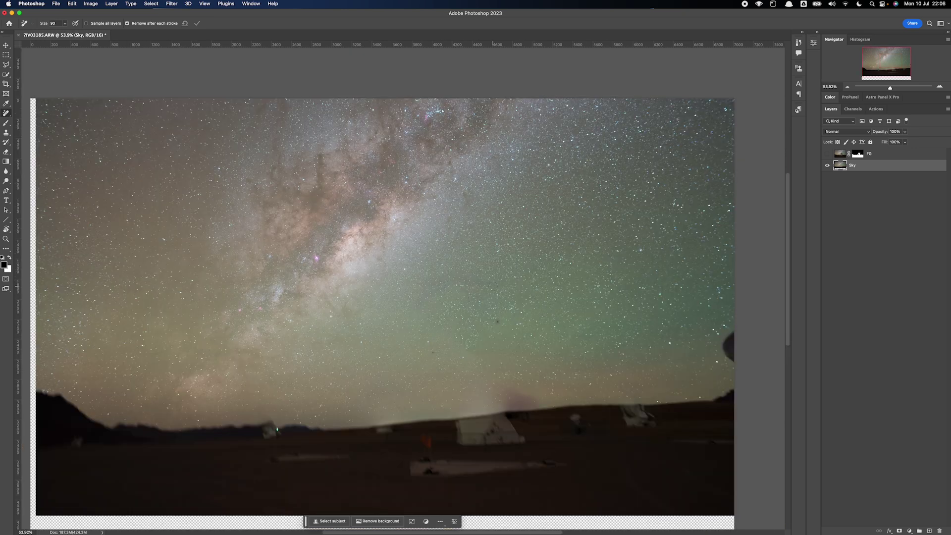
scroll(478, 313, "up", 1)
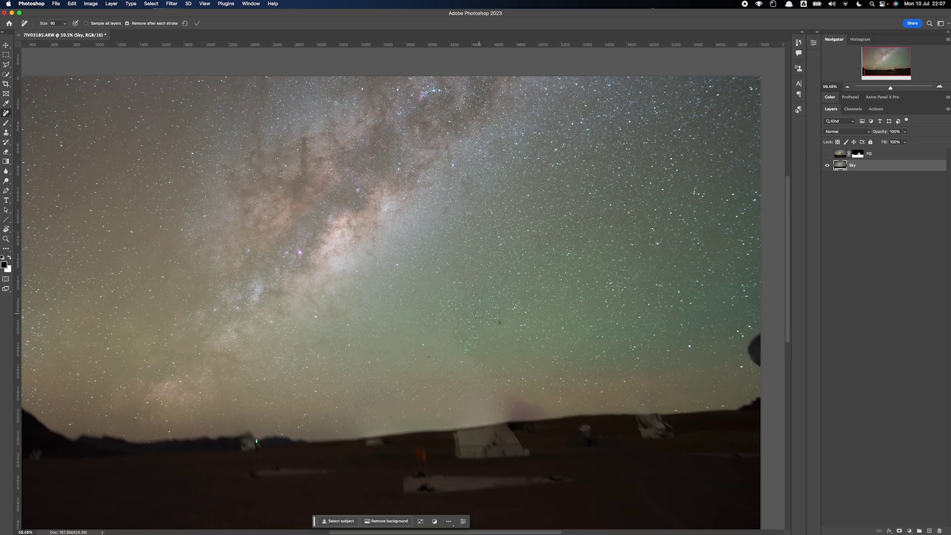
- Show the FG antenna layer again and bring the whole image into view
left_click(827, 154)
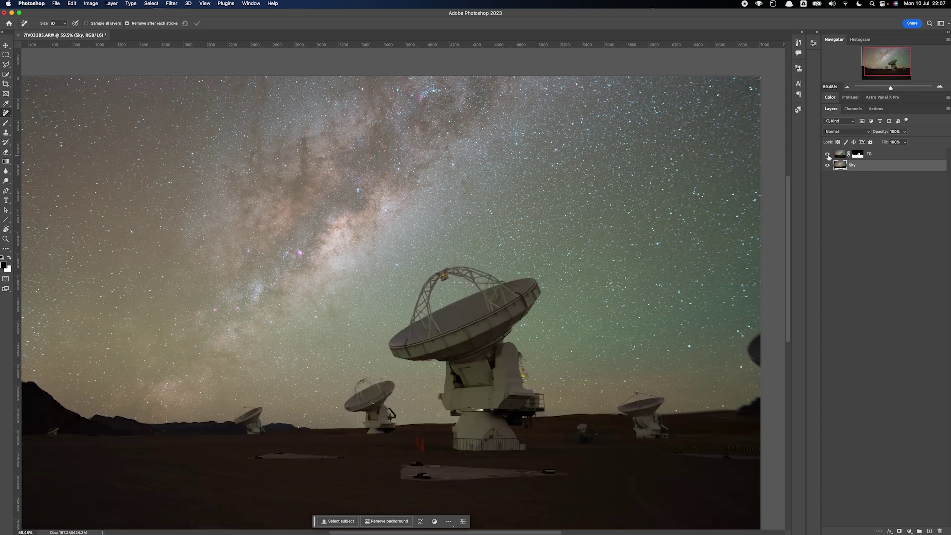
mouse_move(510, 401)
left_mouse_down()
mouse_move(535, 385)
mouse_move(463, 371)
left_mouse_up()
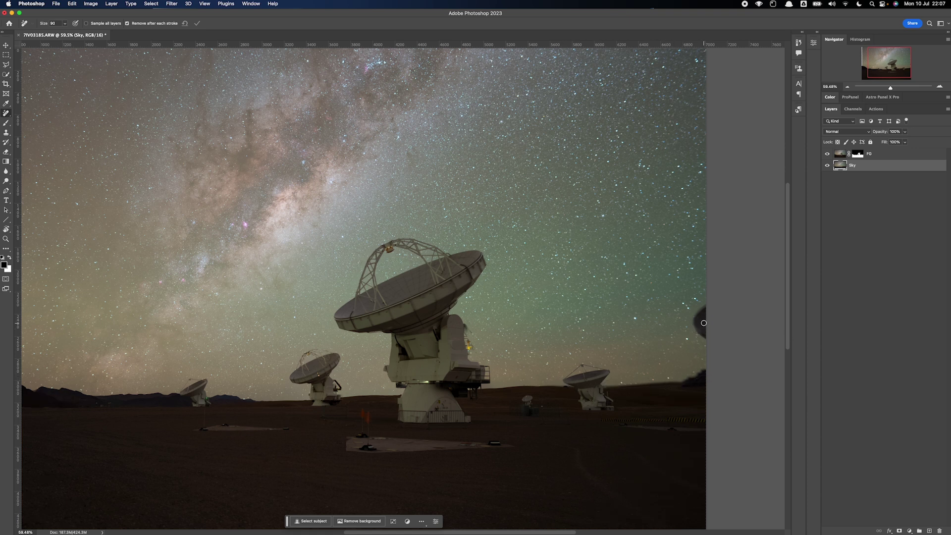
scroll(703, 324, "down", 5)
left_click_drag(622, 329, 518, 296)
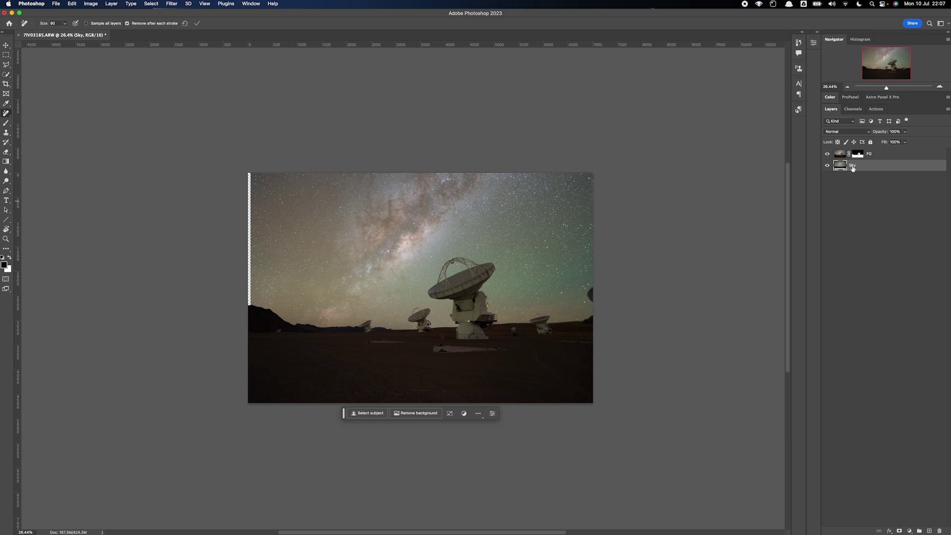
- Warp the Sky layer, pulling its bottom-right corner slightly down
key("ctrl+t")
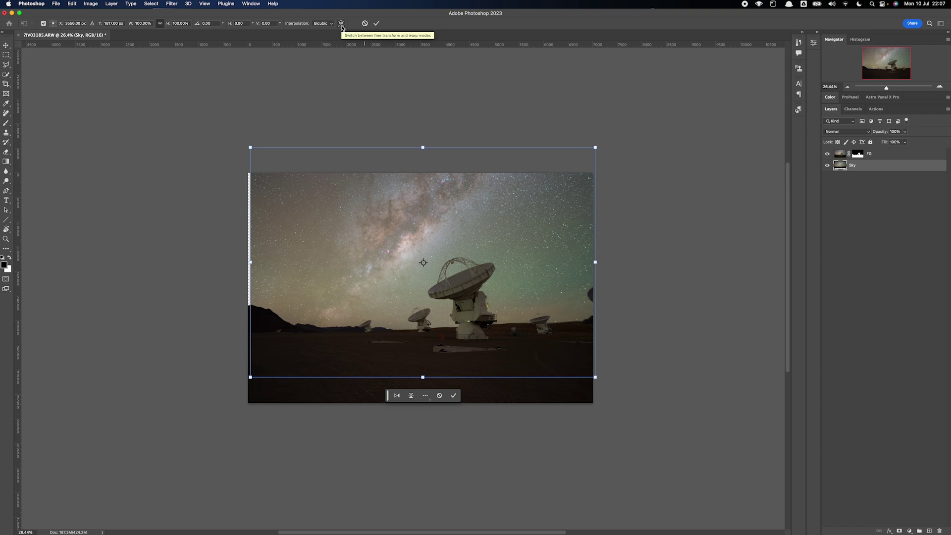
left_click(341, 26)
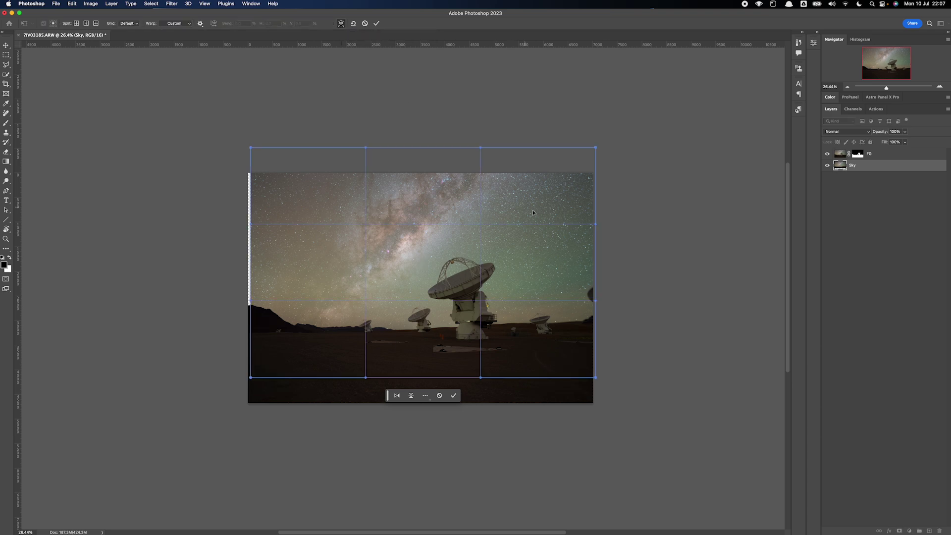
left_click_drag(598, 380, 600, 387)
scroll(373, 219, "up", 6)
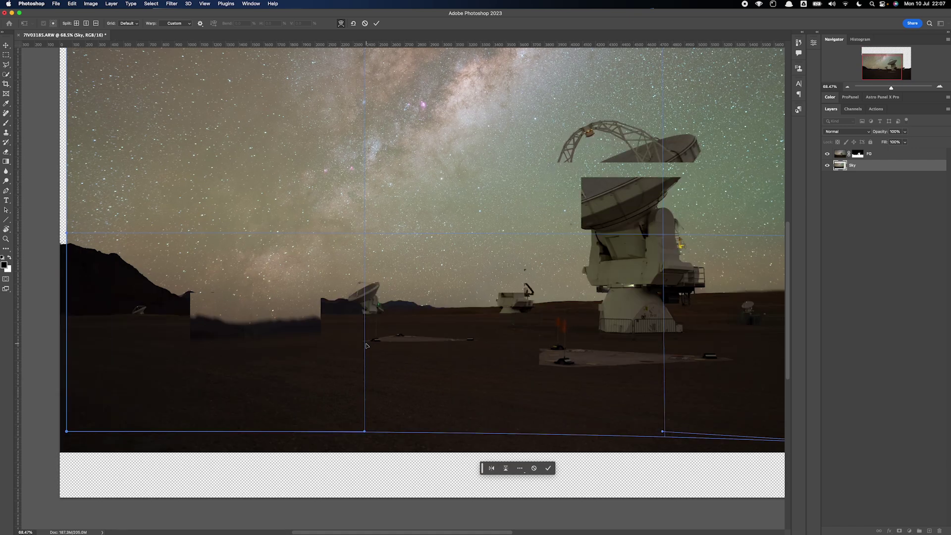
scroll(296, 311, "left", 3)
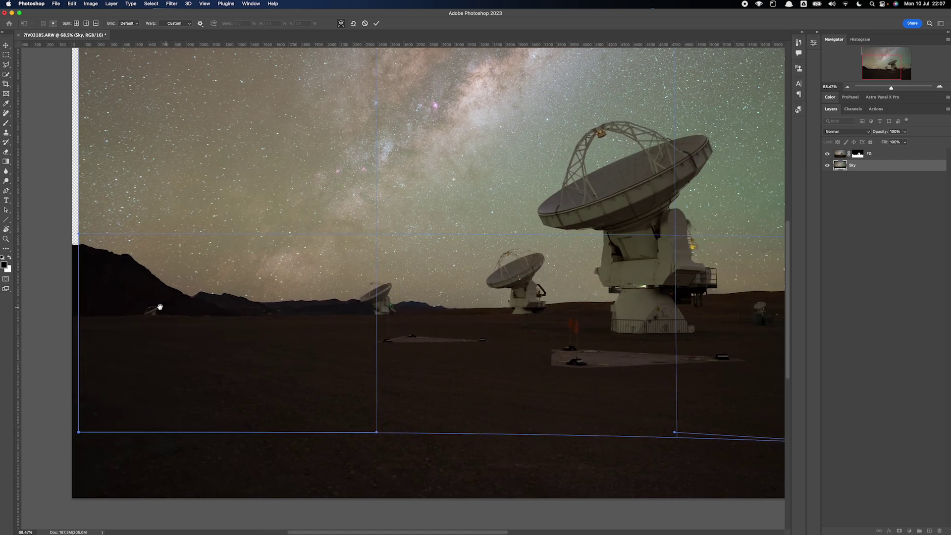
scroll(195, 312, "right", 5)
scroll(195, 311, "right", 5)
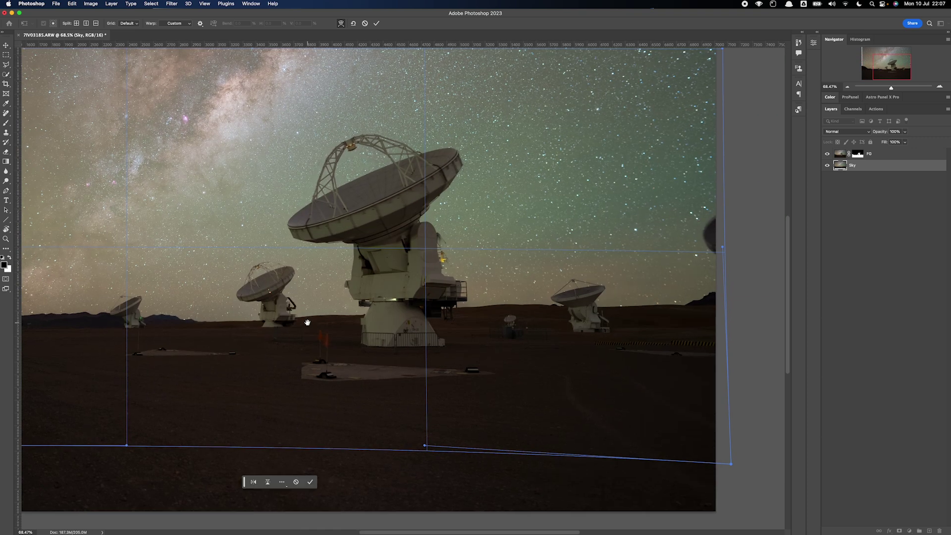
- Commit the Sky warp and display the FG layer mask on its own
left_click(376, 24)
scroll(681, 258, "down", 3)
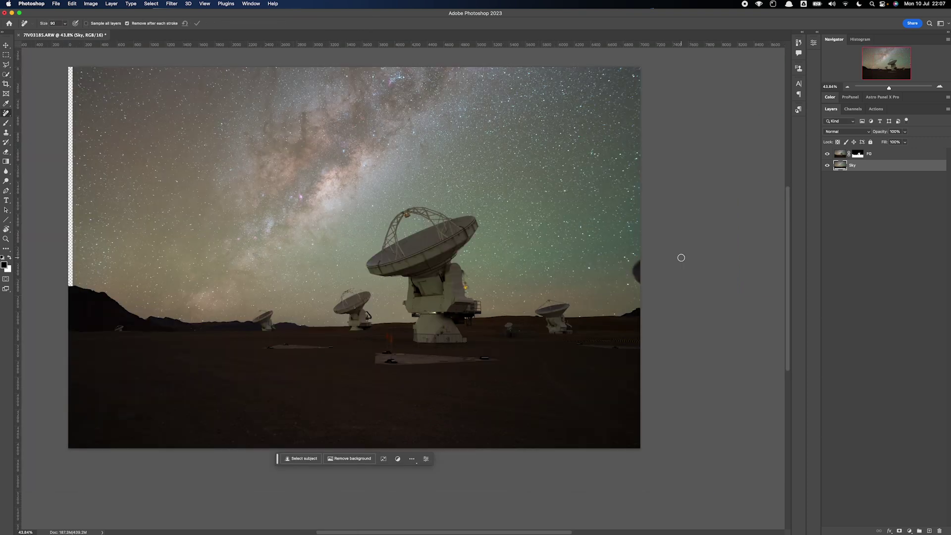
left_click(858, 156, "alt")
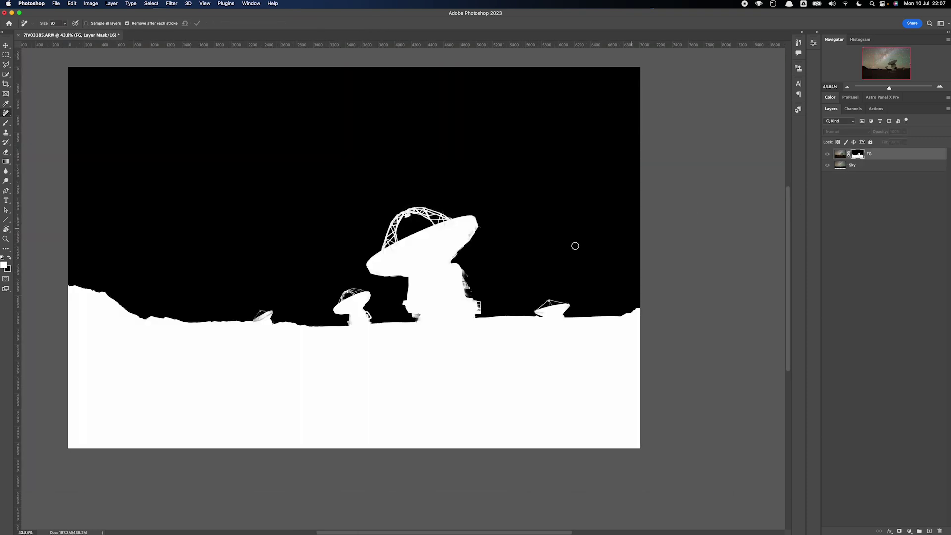
scroll(432, 295, "up", 2)
scroll(223, 325, "up", 4)
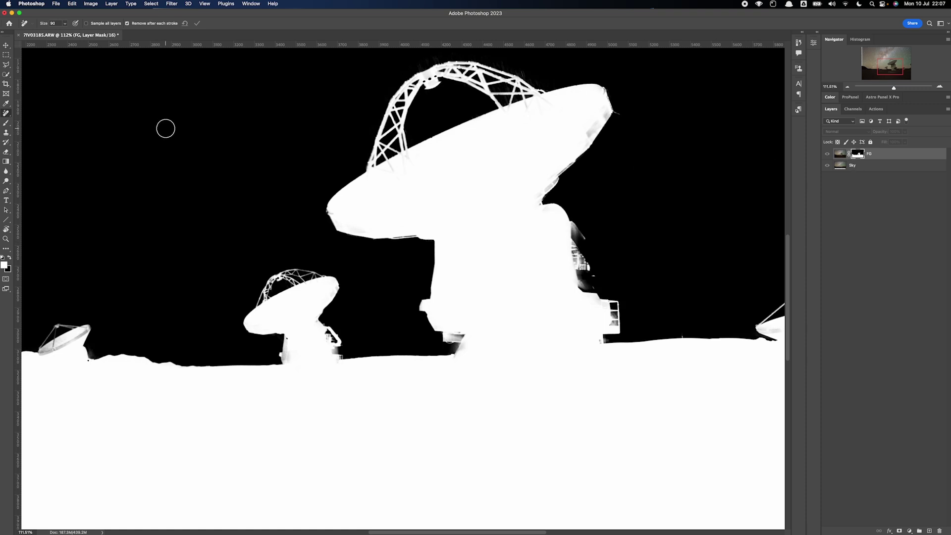
- Paint white into the notch at the small dish's base on the FG mask
left_click(6, 123)
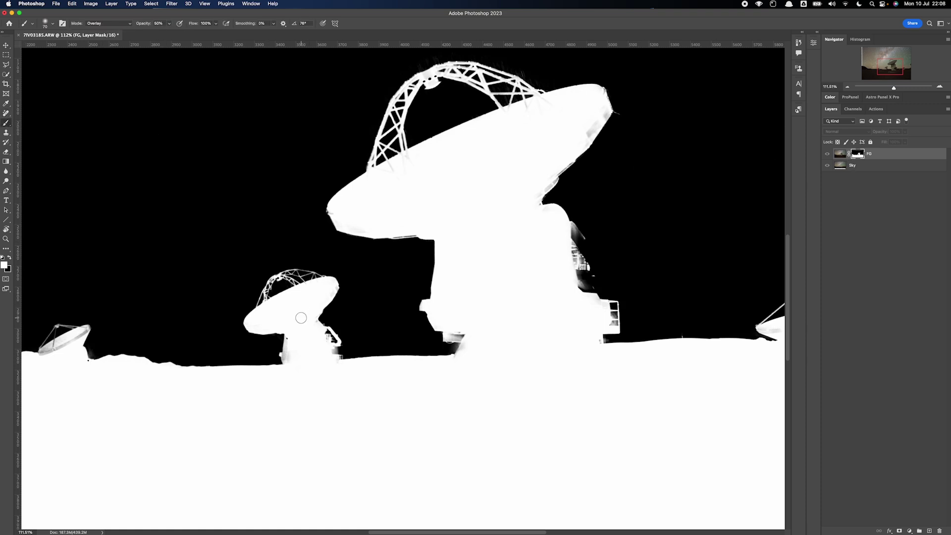
key("bracketleft")
mouse_move(281, 343)
left_mouse_down()
mouse_move(287, 357)
mouse_move(290, 347)
left_mouse_up()
- Paint black along the small dish's base, then enlarge the brush to 150 and view the antennas
key("bracketright")
key("x")
mouse_move(345, 350)
left_mouse_down()
mouse_move(318, 350)
mouse_move(337, 350)
left_mouse_up()
key("bracketright")
key("bracketright")
key("bracketright")
key("bracketright")
key("bracketright")
scroll(505, 109, "up", 2)
scroll(505, 109, "down", 3)
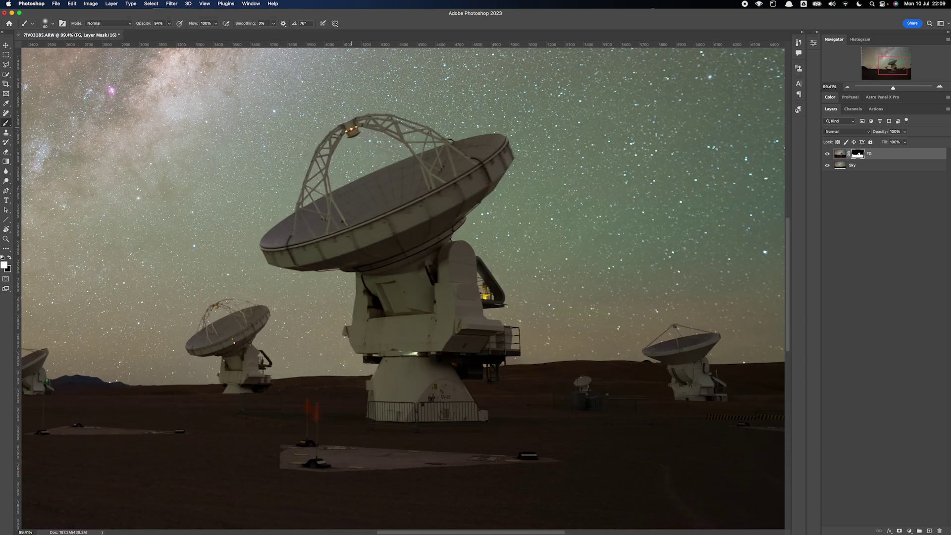
scroll(249, 353, "left", 3)
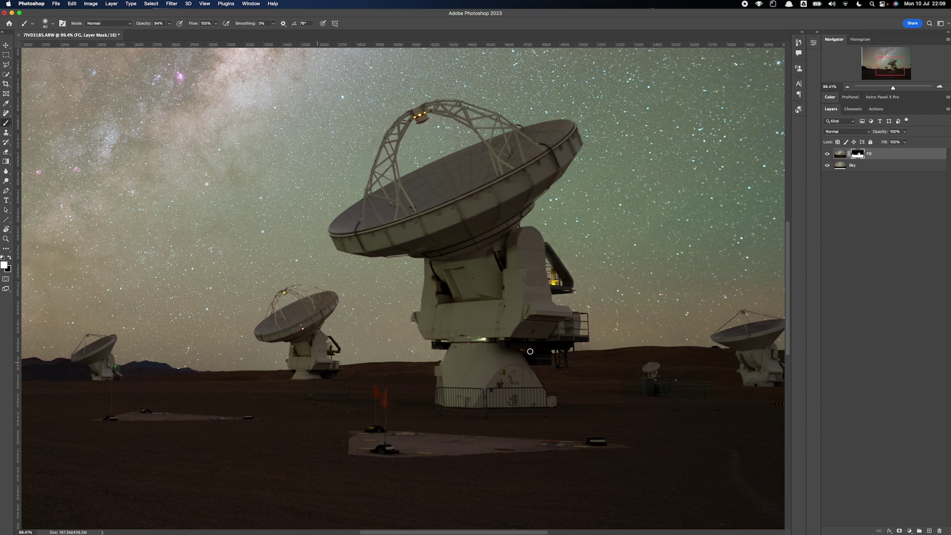
left_click_drag(619, 351, 431, 335)
scroll(431, 336, "down", 8)
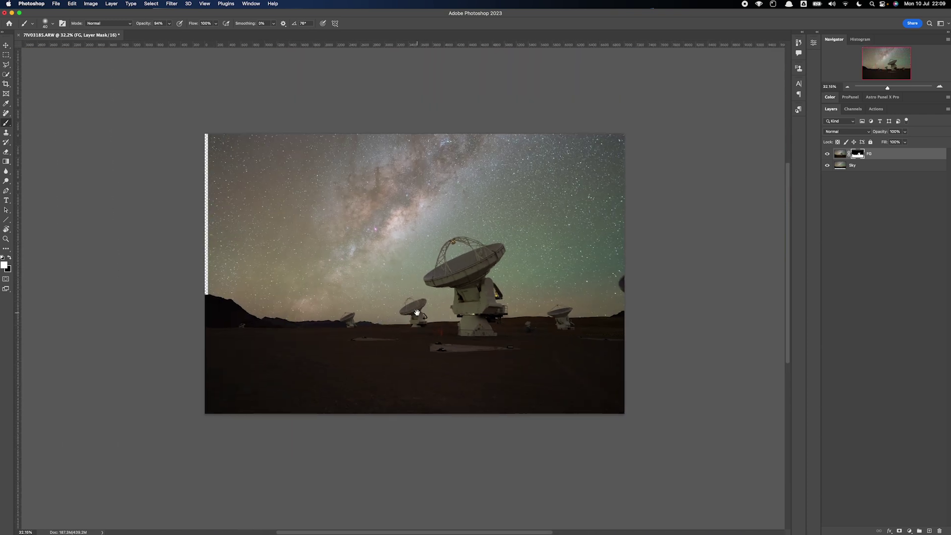
- Crop the image: trim the left edge, extend the top, pull the right edge past the partial dish
left_click_drag(417, 312, 411, 313)
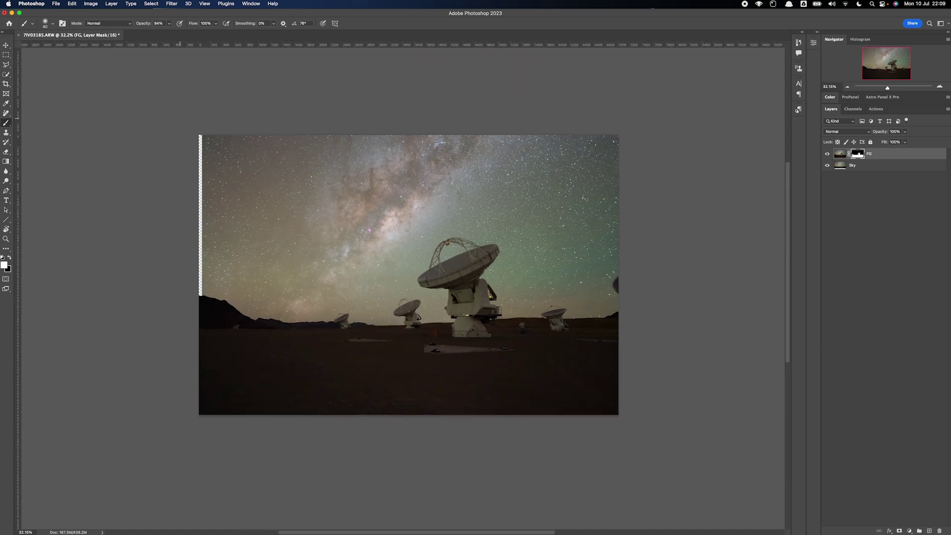
left_click(5, 85)
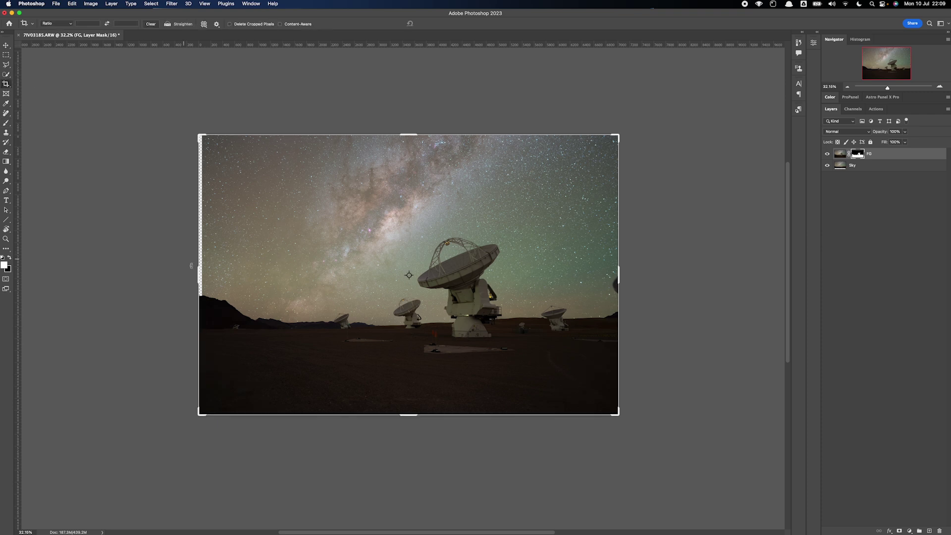
left_click_drag(194, 268, 200, 272)
left_click_drag(404, 130, 405, 117)
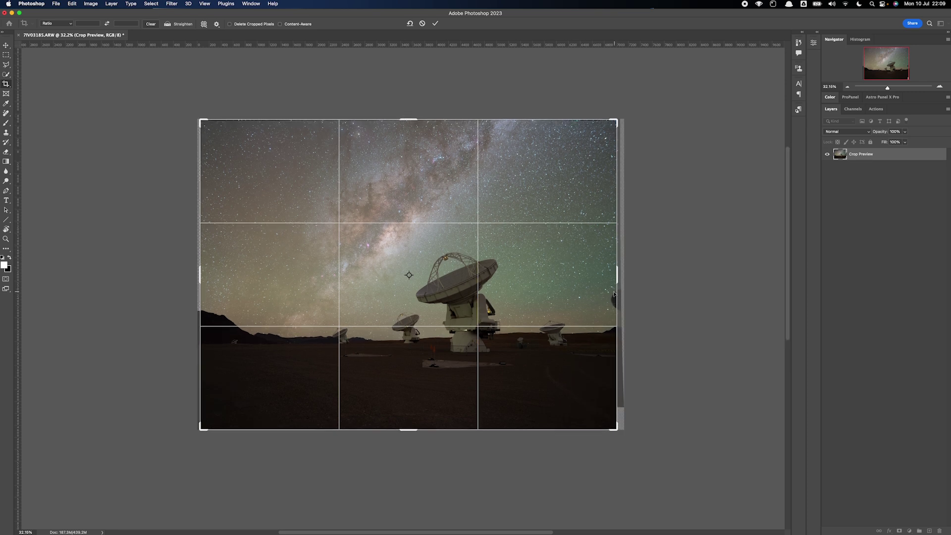
mouse_move(617, 275)
left_mouse_down()
mouse_move(627, 274)
mouse_move(607, 274)
left_mouse_up()
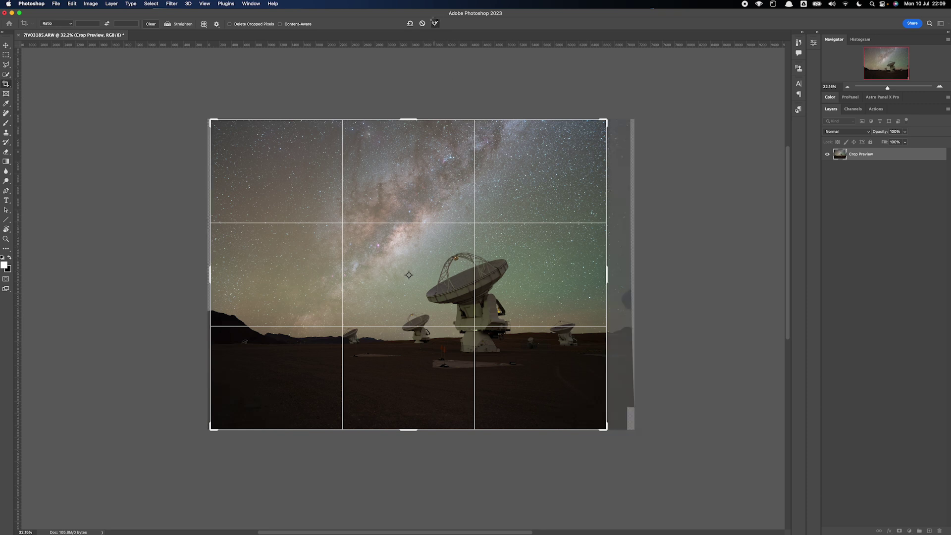
left_click(435, 22)
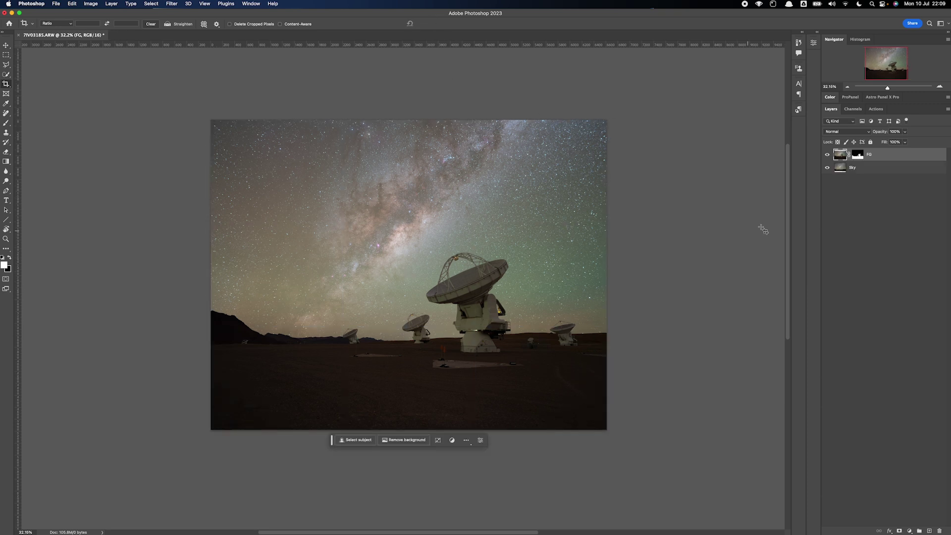
- Add a Curves adjustment layer with an S-curve: shadows lowered, midtones lifted, extra lower point
left_click(910, 531)
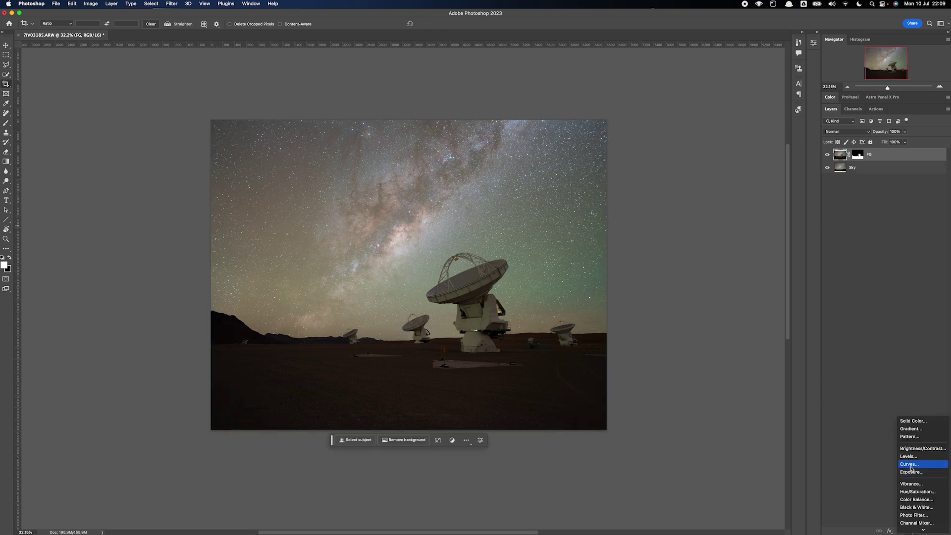
left_click(764, 166)
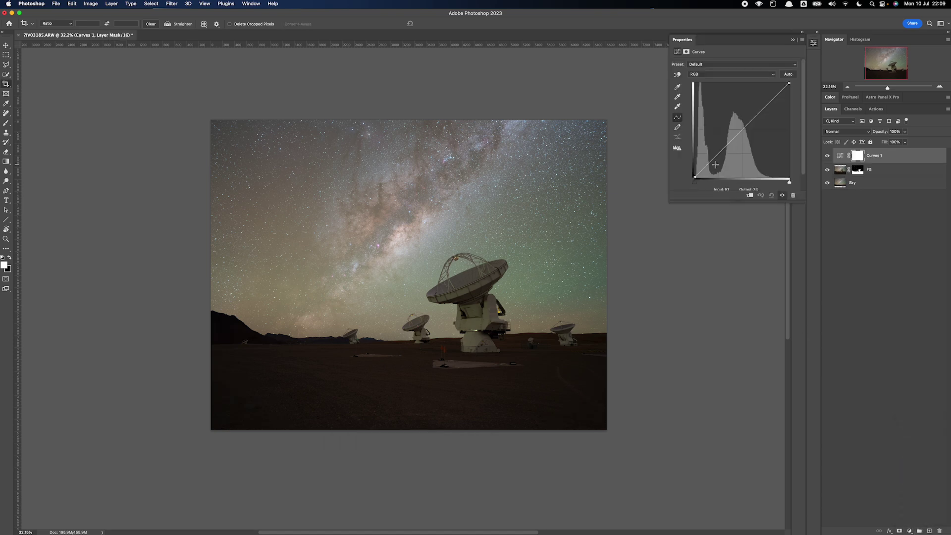
left_click_drag(711, 161, 714, 163)
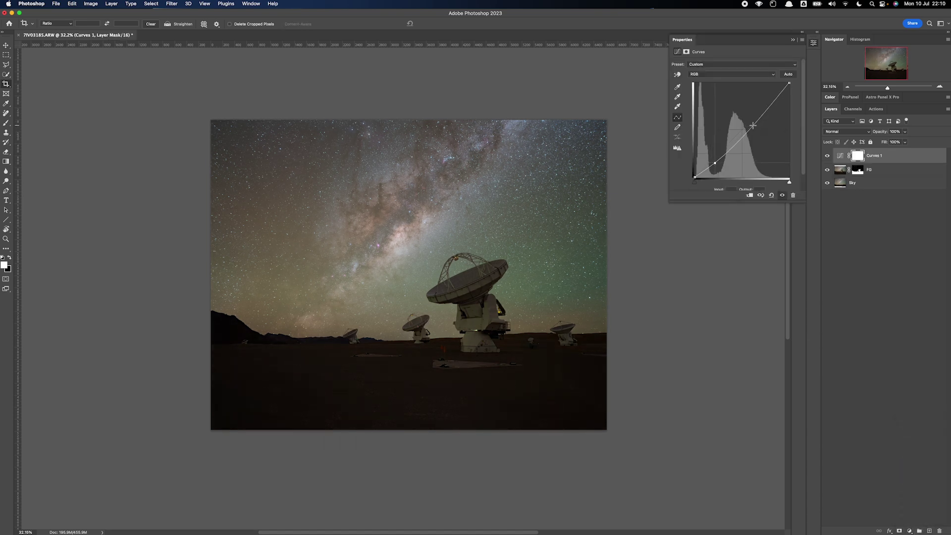
left_click_drag(753, 126, 747, 123)
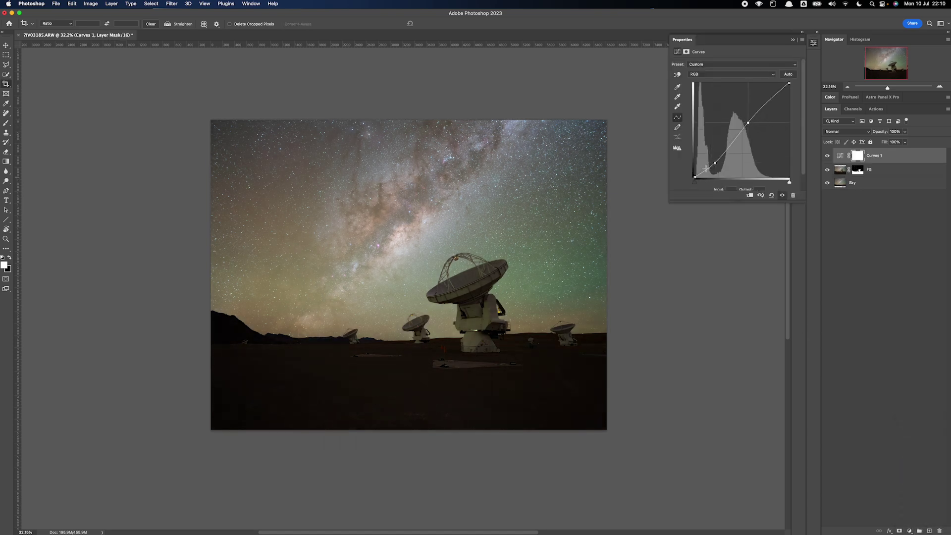
left_click_drag(709, 168, 708, 166)
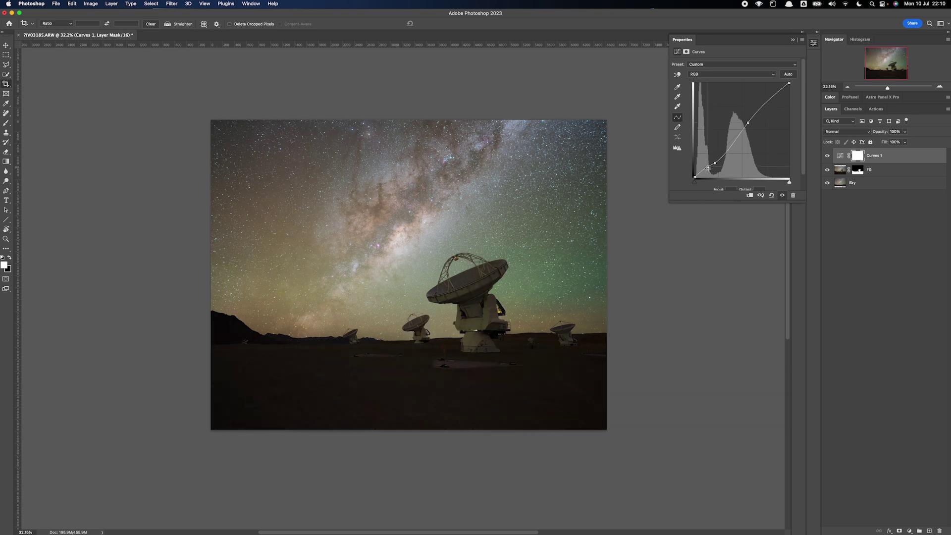